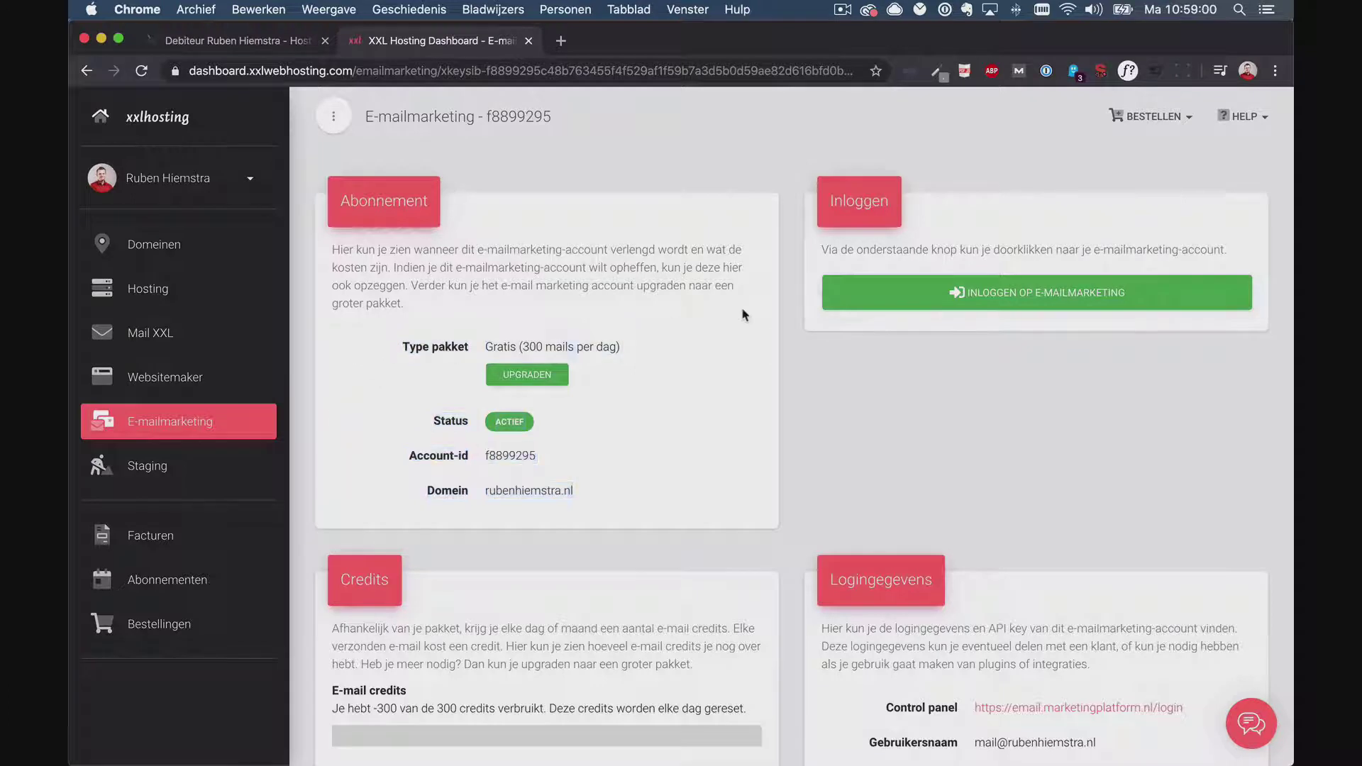
Examine the e-mail marketing account's linked domain, login details and e-mail credits on the hosting dashboard.
{"action": "left_click_drag", "start_coordinate": [492, 492], "coordinate": [598, 488]}
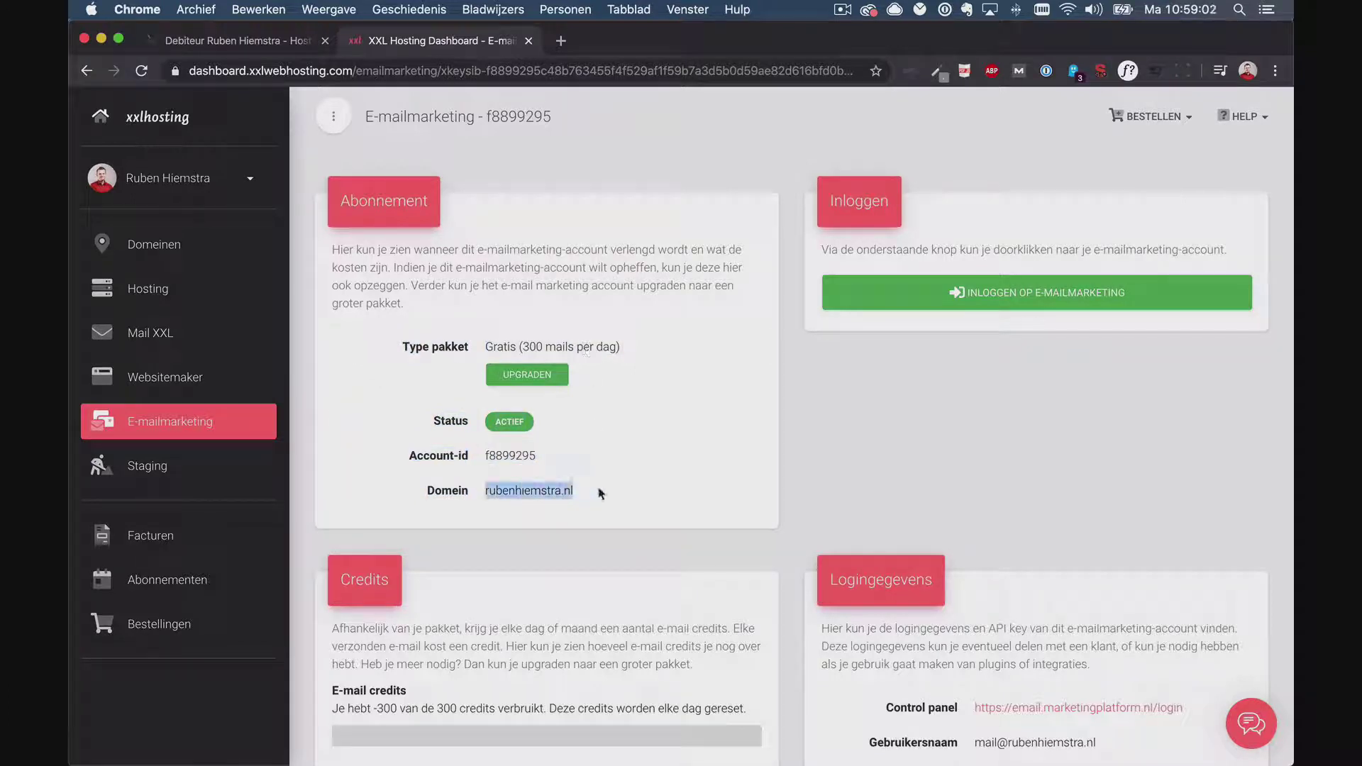
{"action": "left_click", "coordinate": [616, 490]}
{"action": "scroll", "coordinate": [793, 473], "scroll_direction": "down", "scroll_amount": 4}
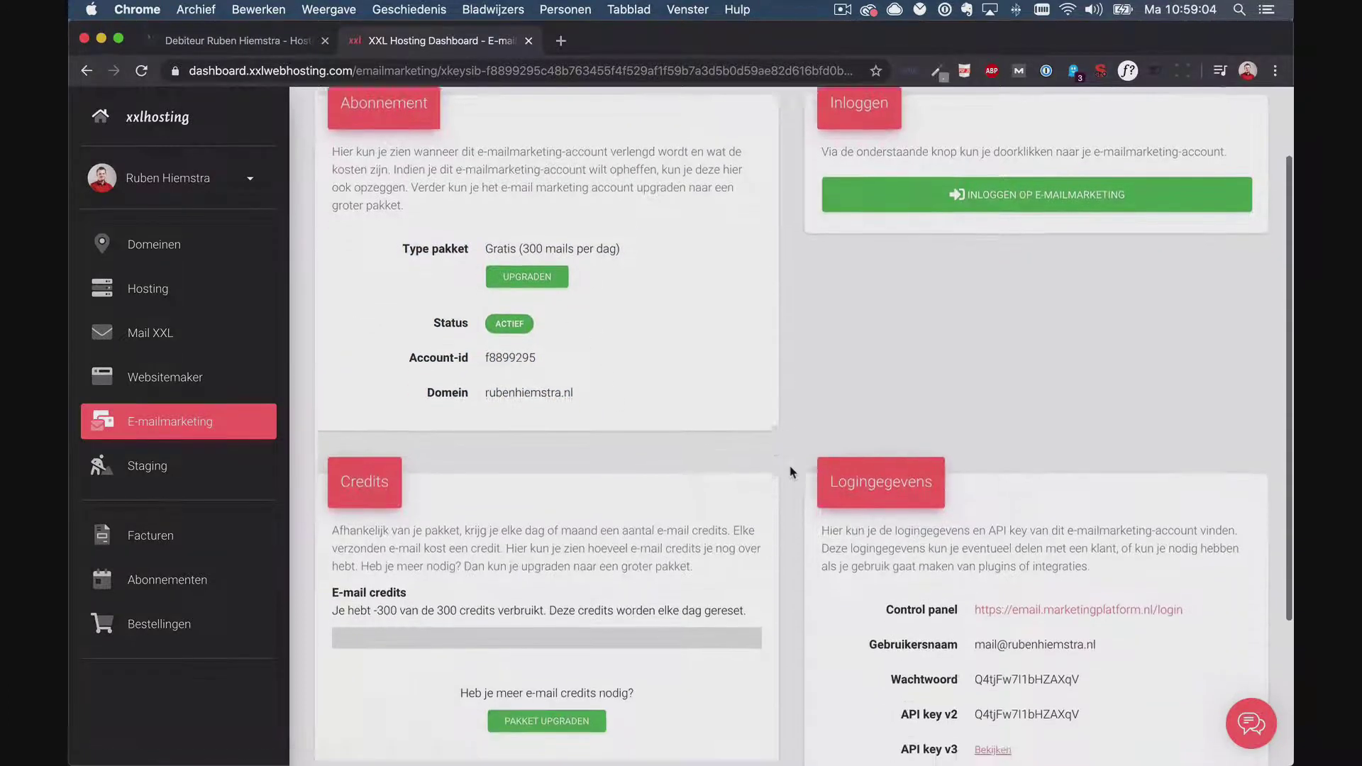
{"action": "left_click_drag", "start_coordinate": [895, 556], "coordinate": [1050, 592]}
{"action": "left_click", "coordinate": [1055, 649]}
{"action": "left_click_drag", "start_coordinate": [995, 671], "coordinate": [879, 638]}
{"action": "left_click", "coordinate": [844, 578]}
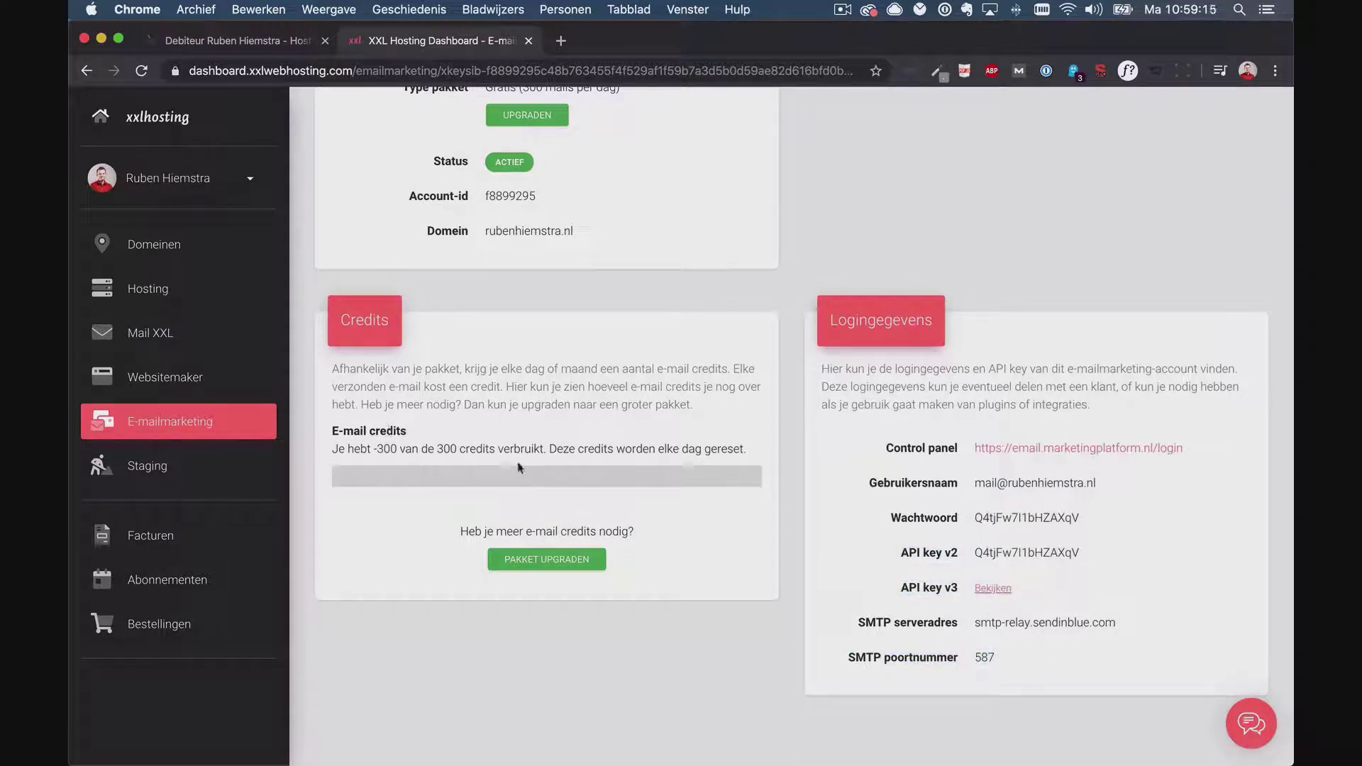
Log in to the e-mail marketing account from the hosting dashboard.
{"action": "scroll", "coordinate": [519, 468], "scroll_direction": "up", "scroll_amount": 1}
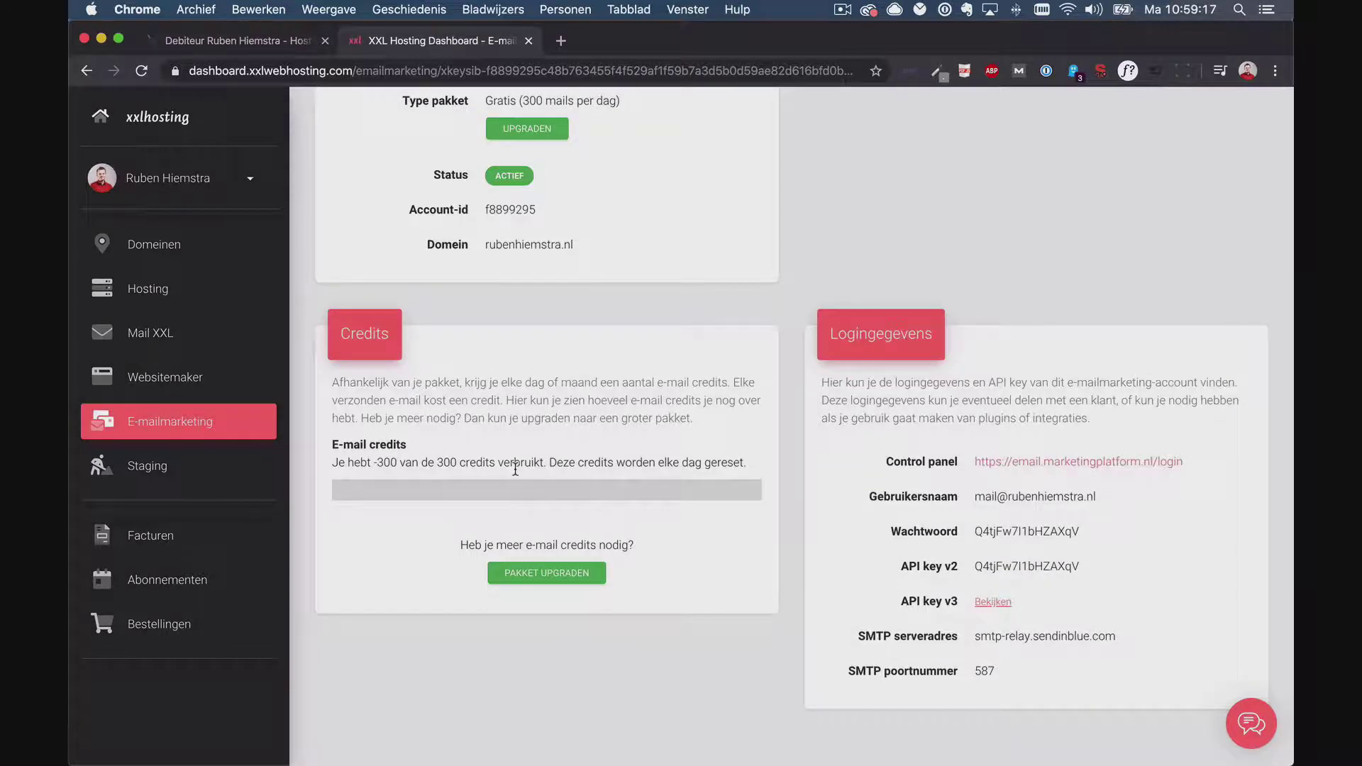
{"action": "scroll", "coordinate": [515, 470], "scroll_direction": "up", "scroll_amount": 5}
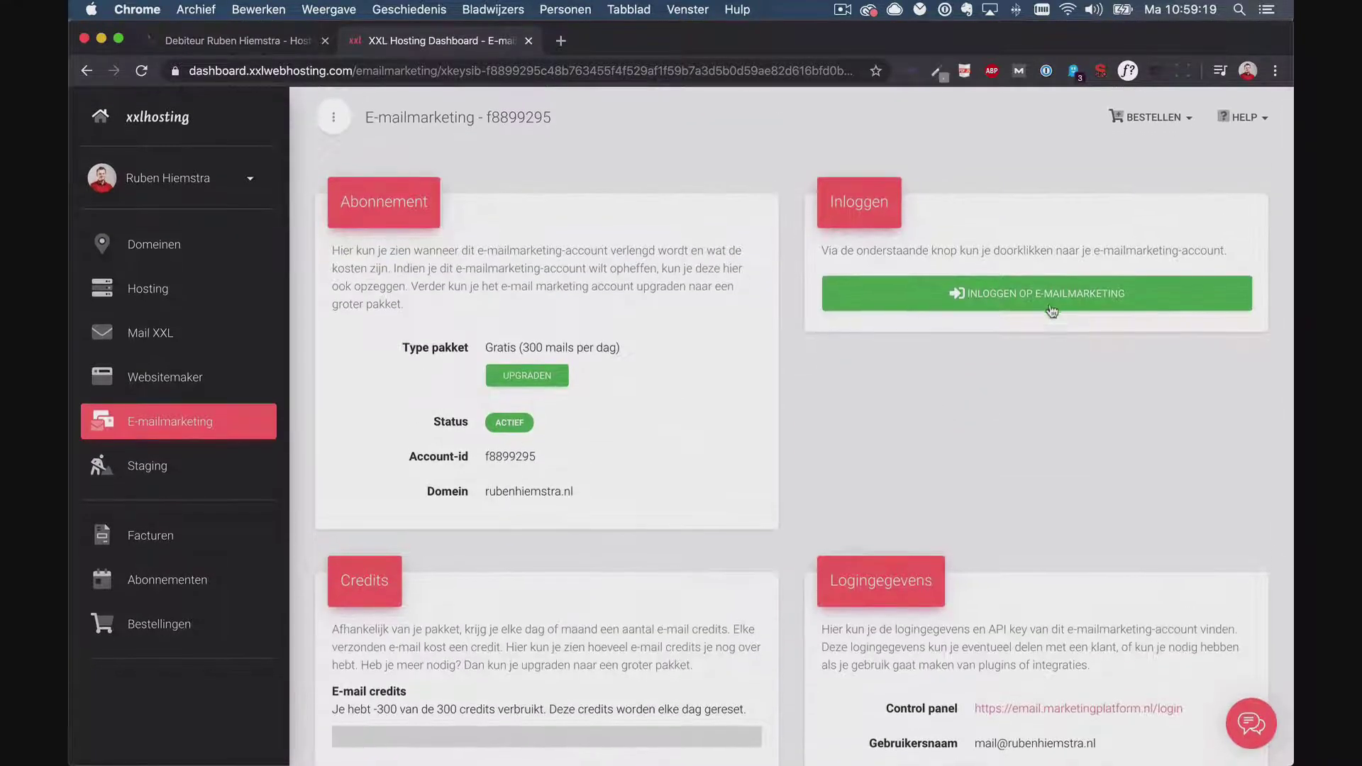
{"action": "left_click", "coordinate": [1051, 309]}
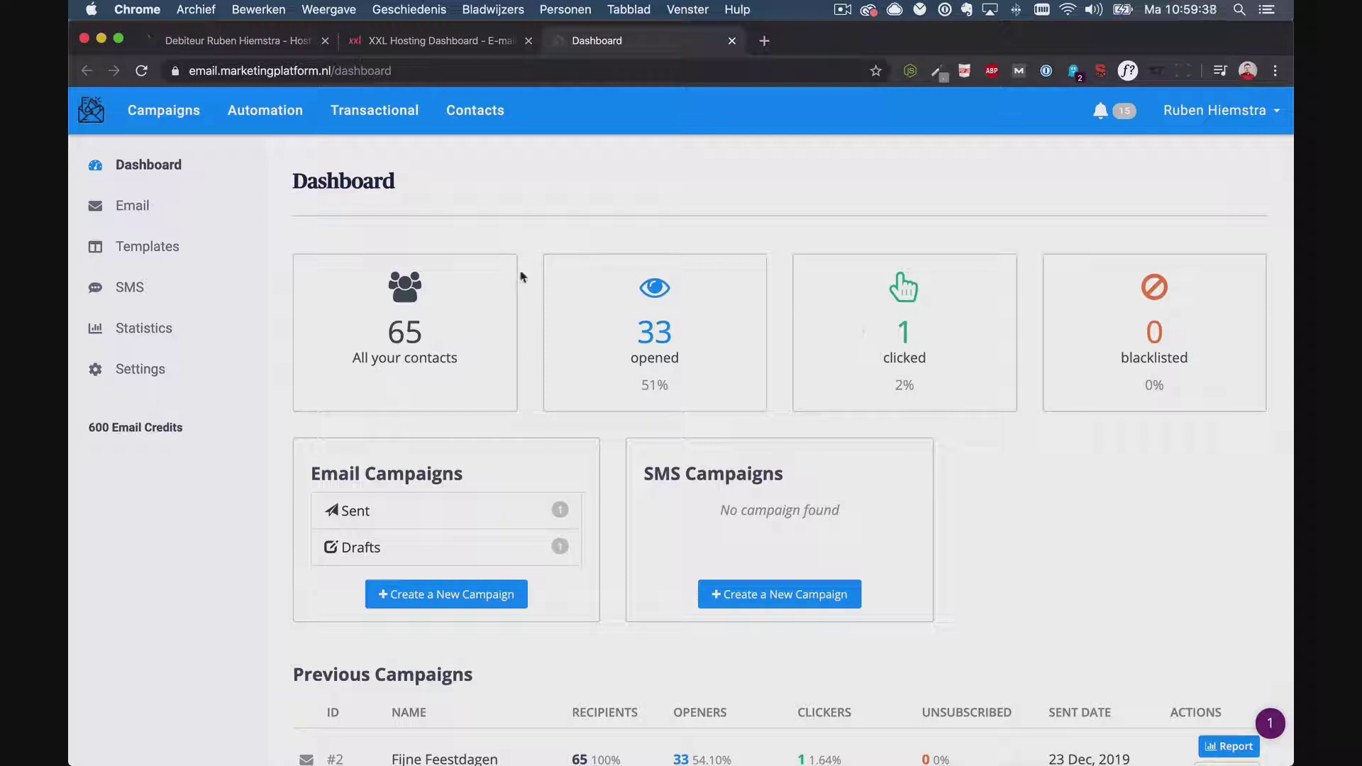
Look through the contacts overview, the contact lists and the available list folders.
{"action": "left_click", "coordinate": [489, 111]}
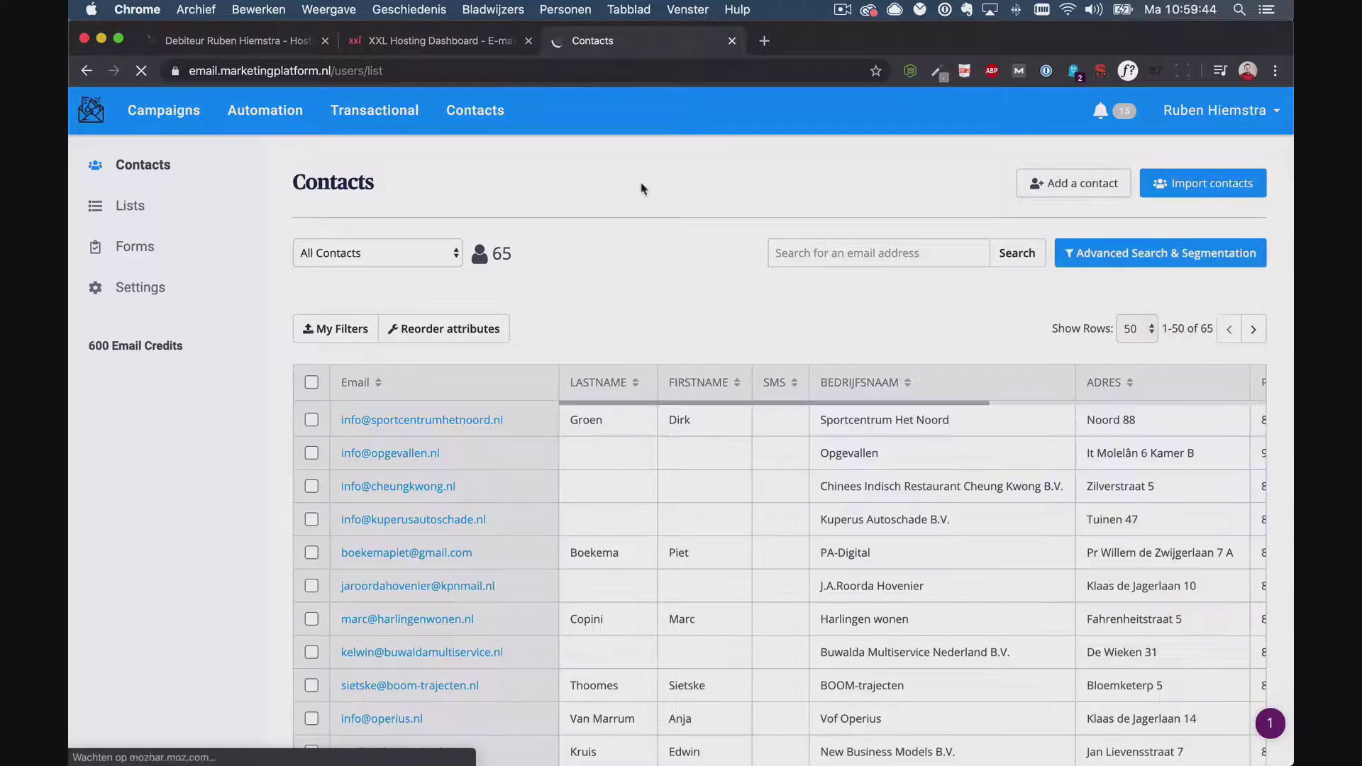
{"action": "left_click", "coordinate": [202, 227]}
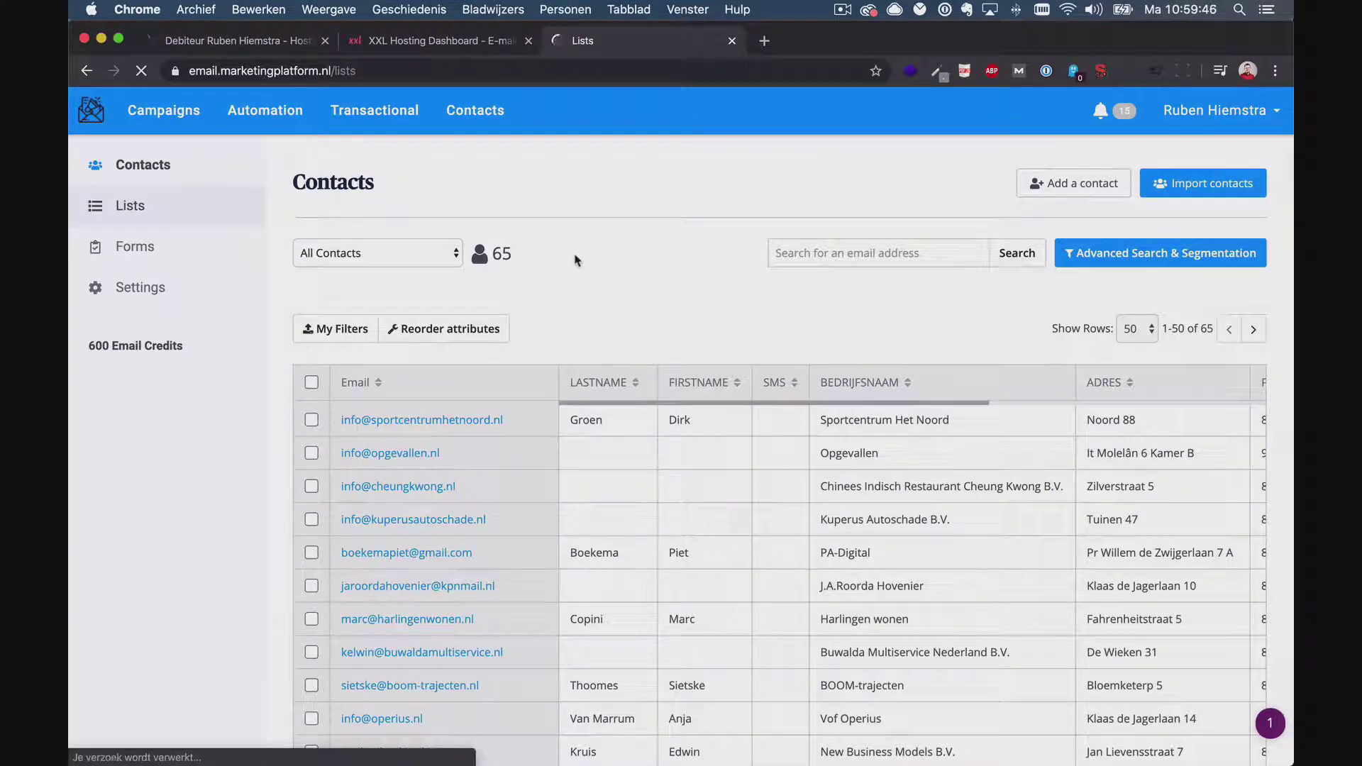
{"action": "left_click", "coordinate": [493, 254]}
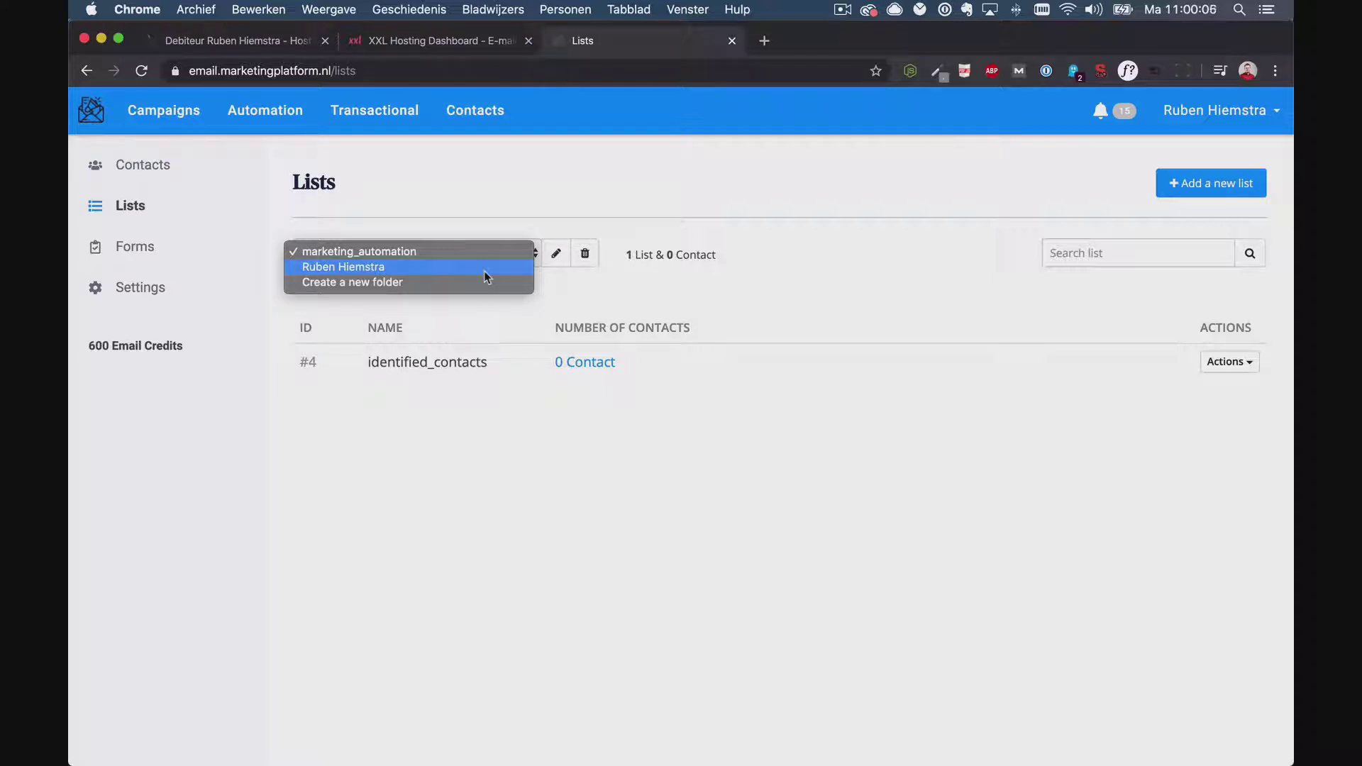
{"action": "left_click", "coordinate": [456, 168]}
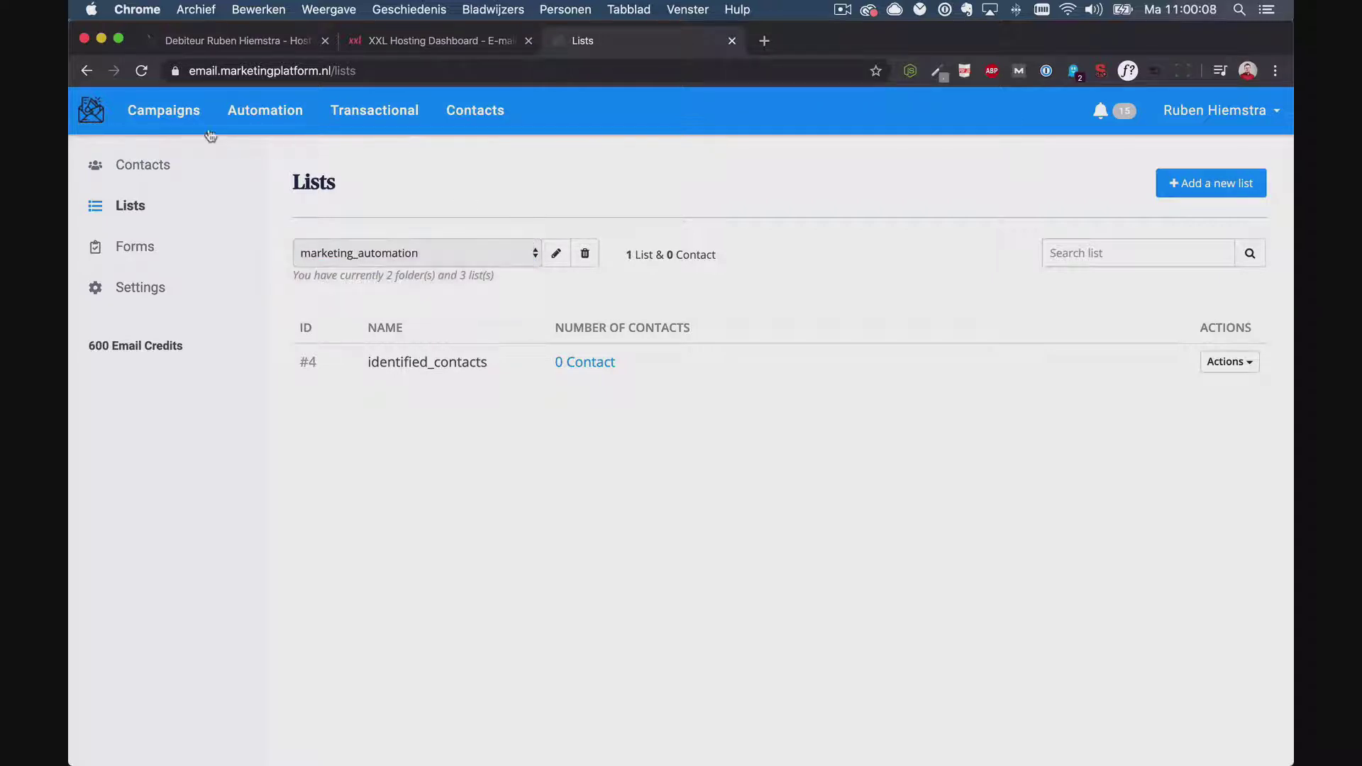
Look at the transactional email configuration and the marketing automation section.
{"action": "left_click", "coordinate": [403, 116]}
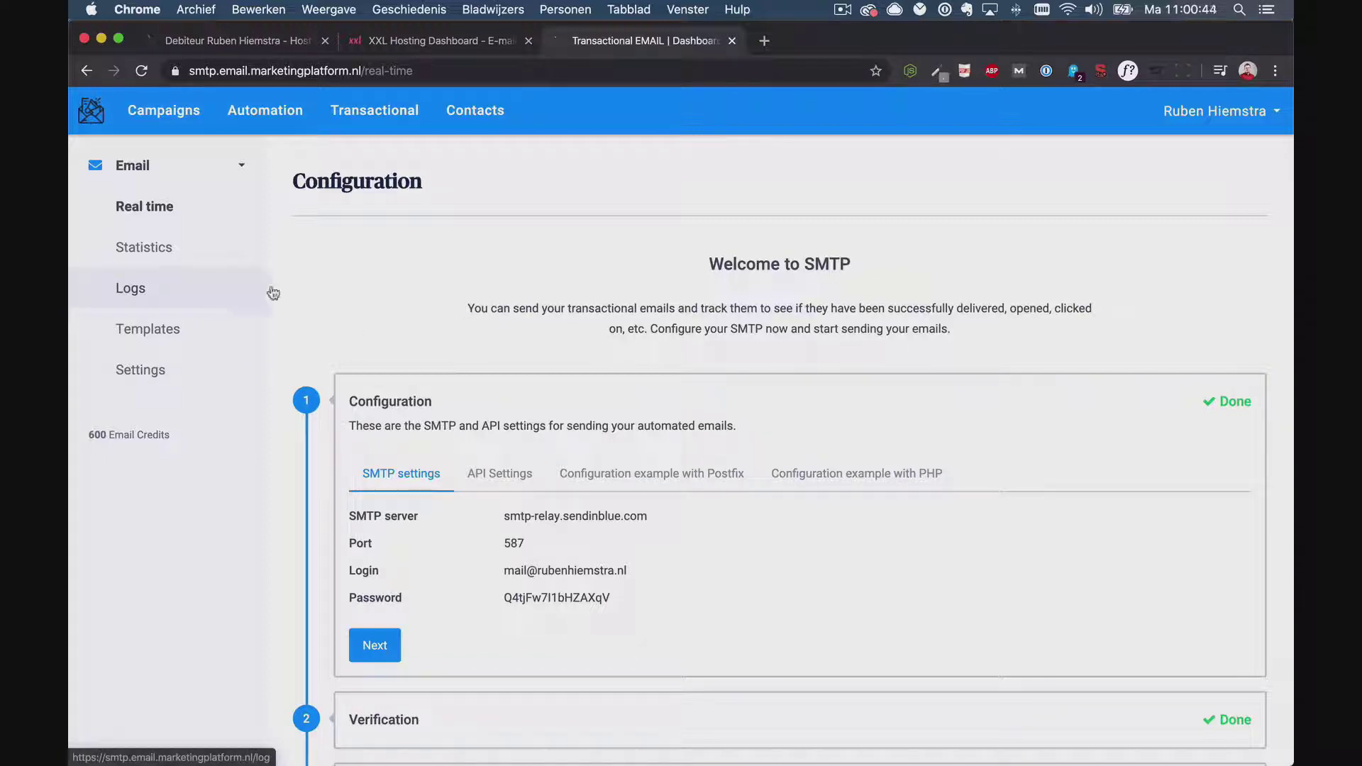
{"action": "left_click", "coordinate": [206, 122]}
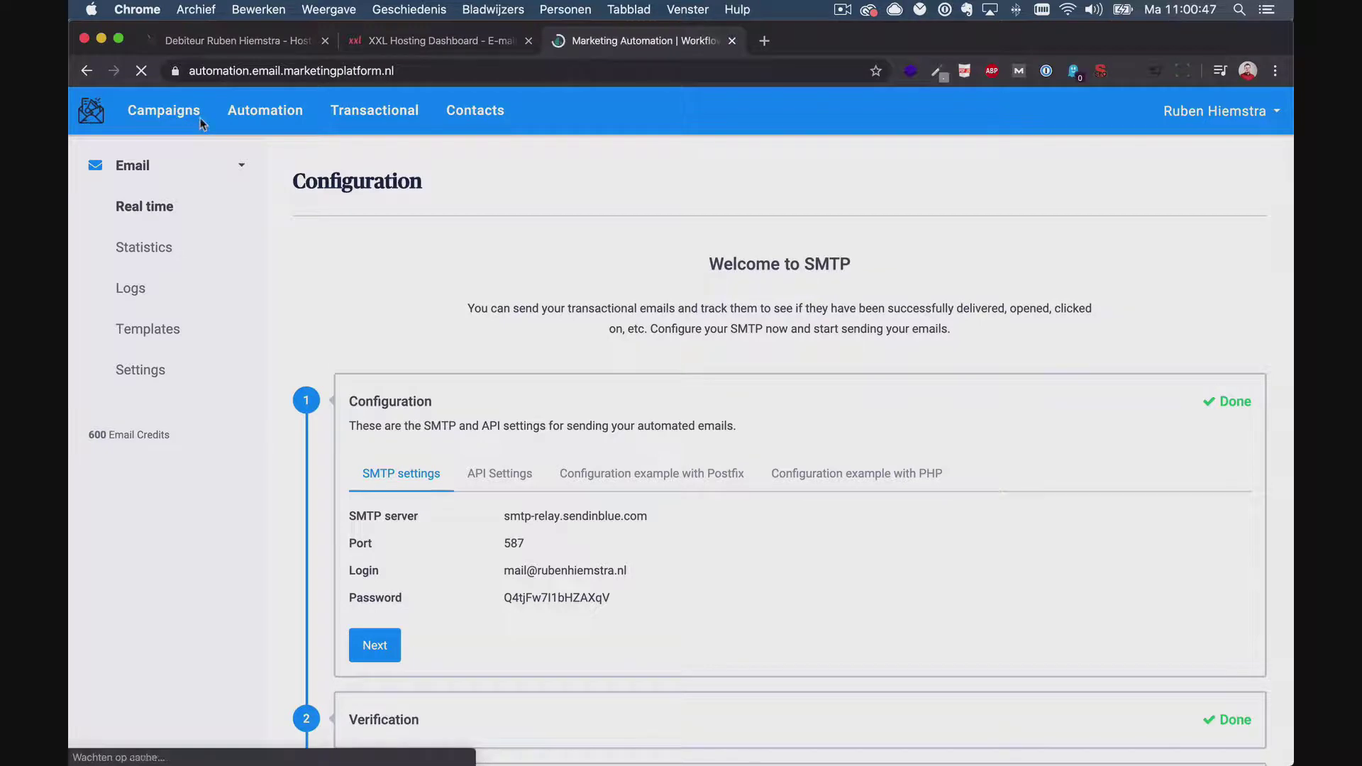
Create a new email campaign and name it "Dit is een test".
{"action": "left_click", "coordinate": [190, 118]}
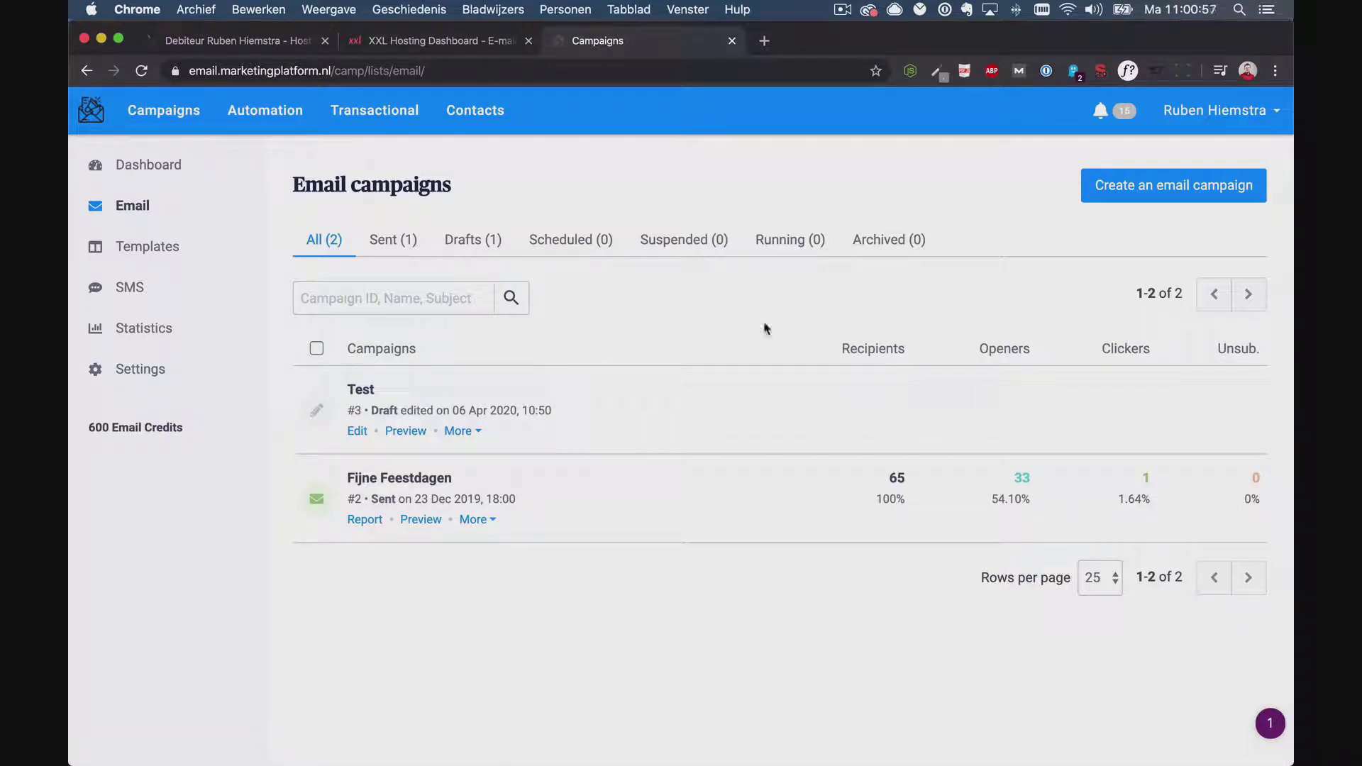
{"action": "left_click", "coordinate": [1133, 184]}
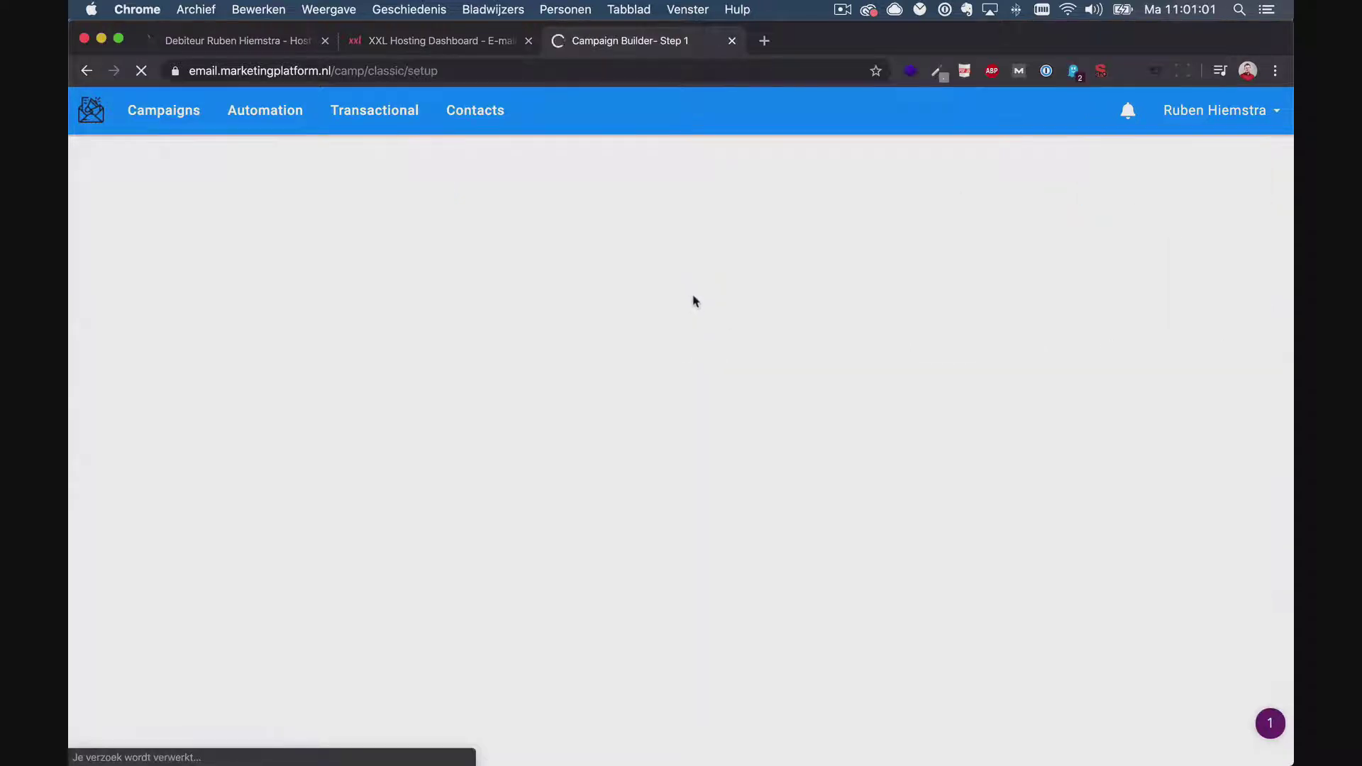
{"action": "left_click", "coordinate": [480, 381]}
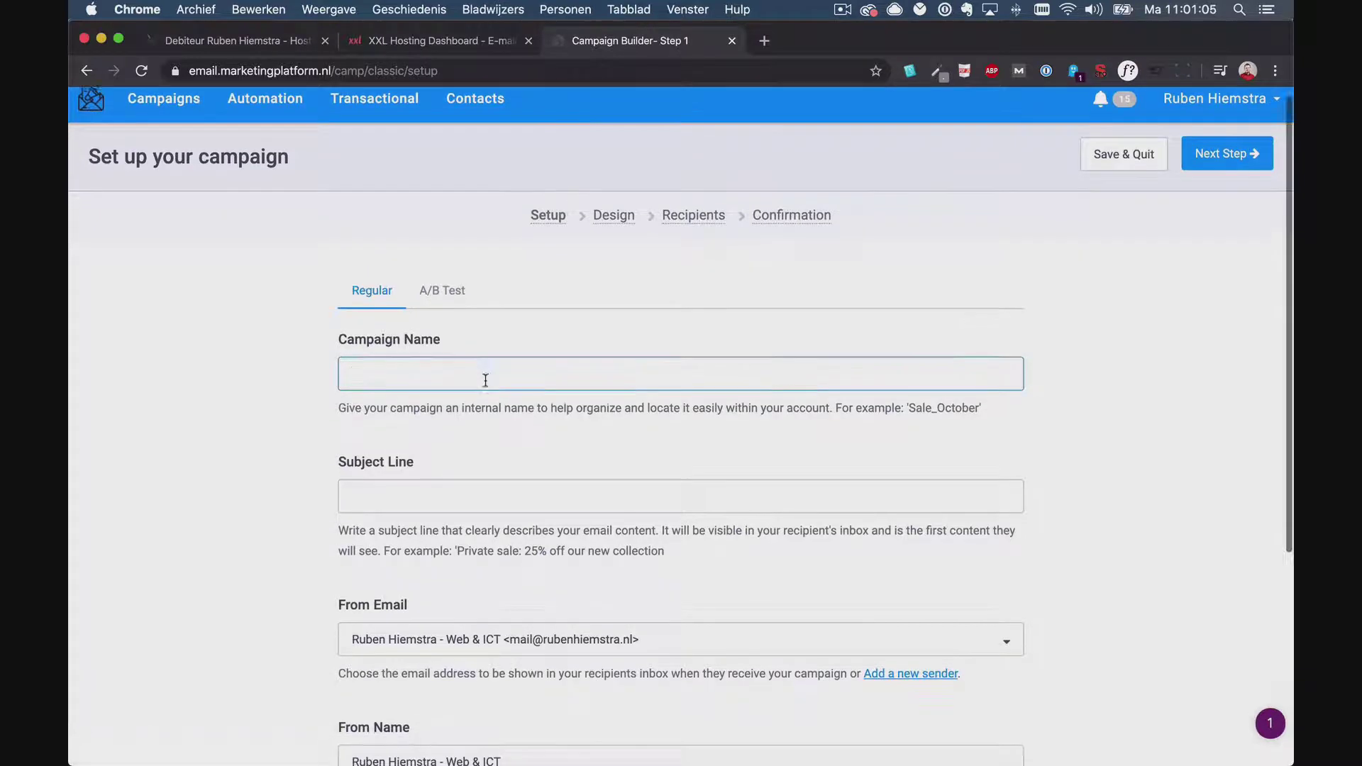
{"action": "scroll", "coordinate": [486, 383], "scroll_direction": "down", "scroll_amount": 2}
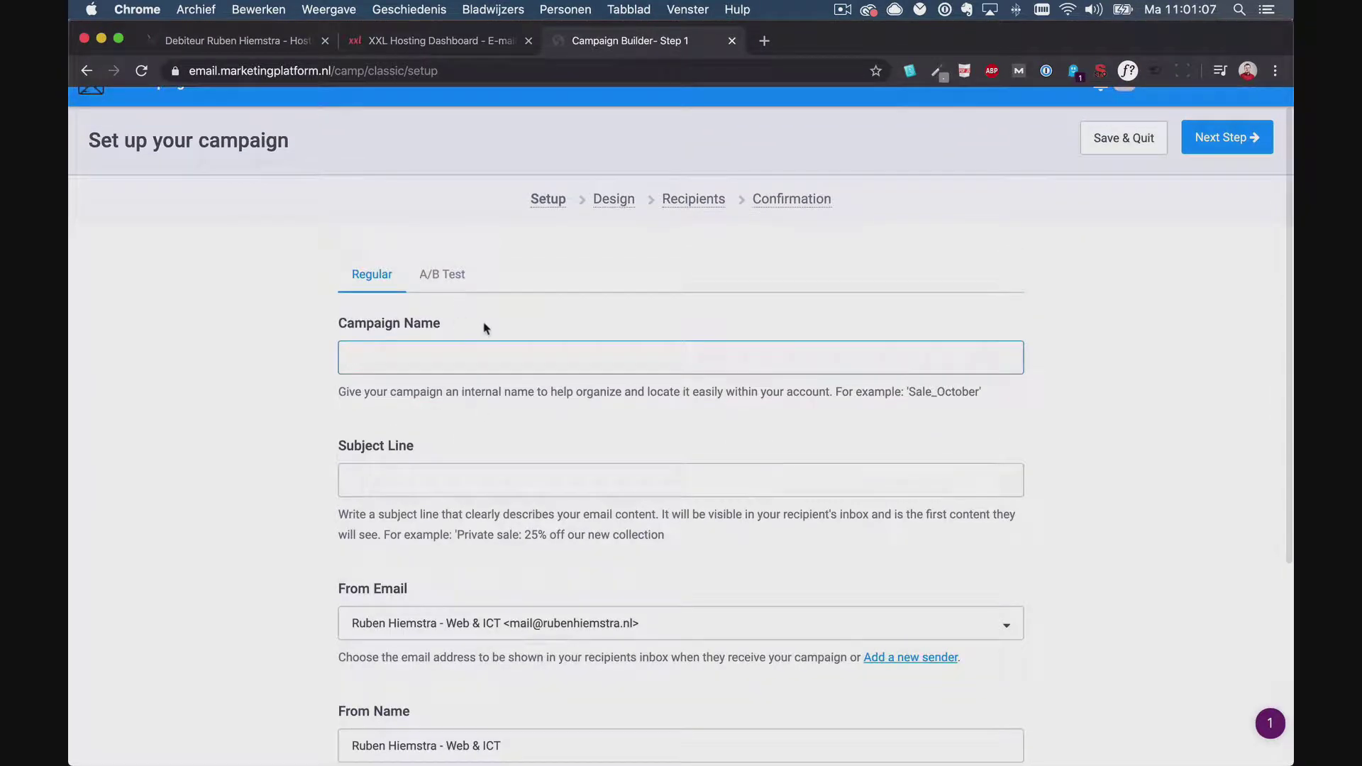
{"action": "type", "text": "Dit is een"}
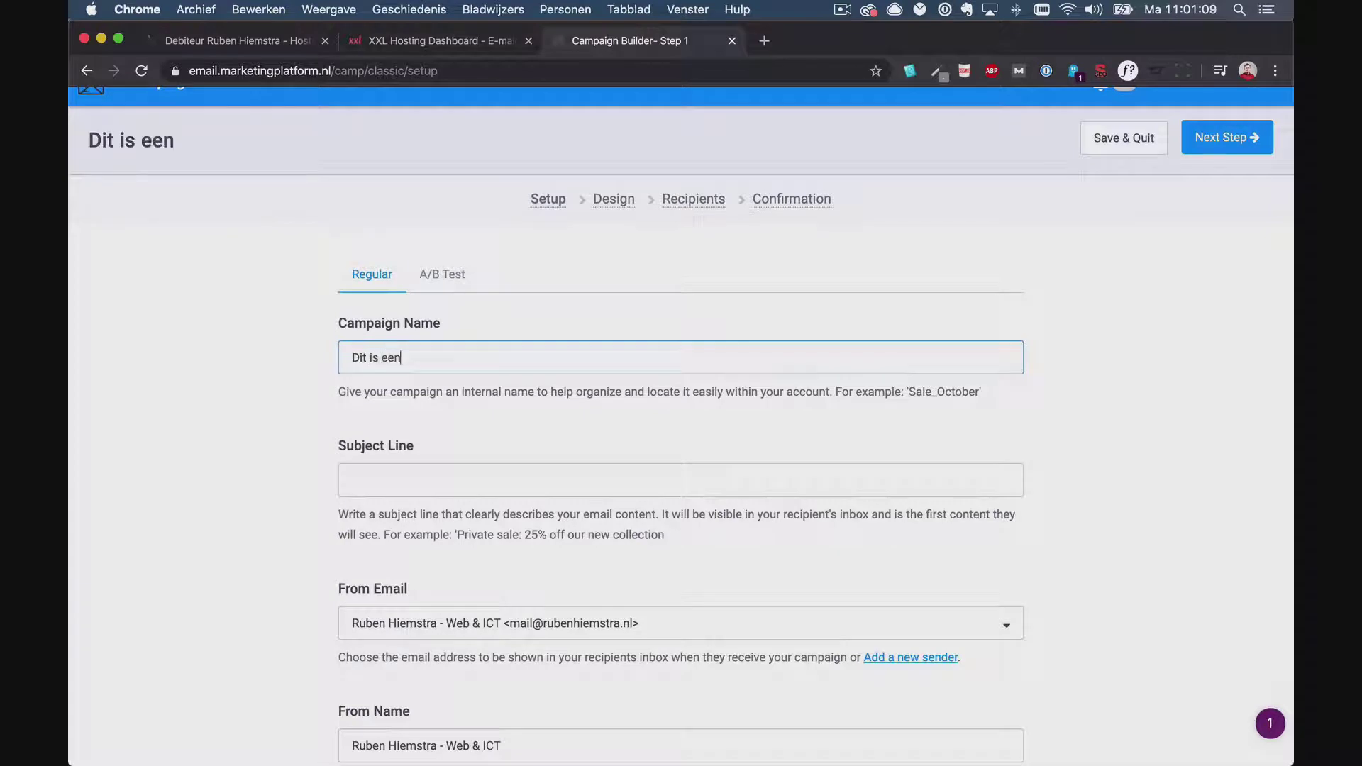
{"action": "type", "text": " test"}
Set the campaign's subject line to "Dit is een test mail!".
{"action": "left_click", "coordinate": [474, 487]}
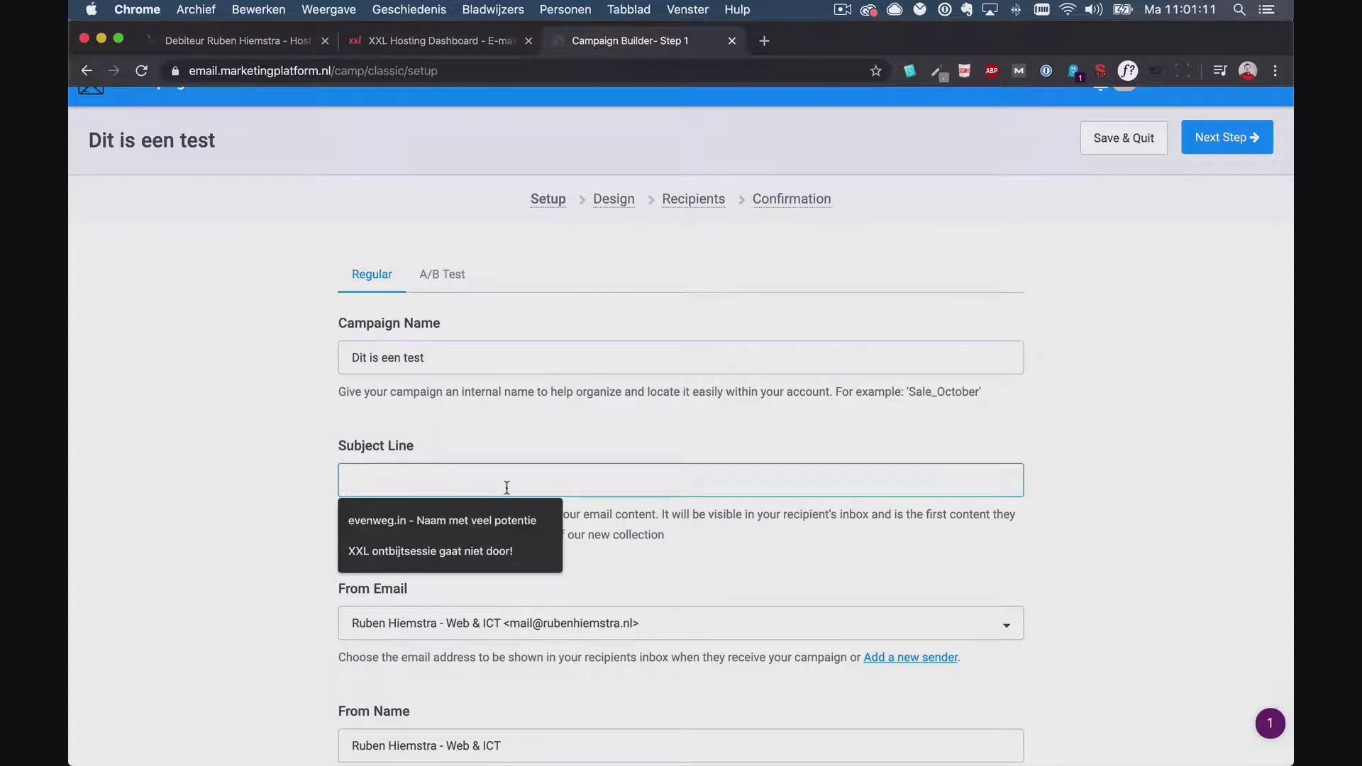
{"action": "type", "text": "Dit "}
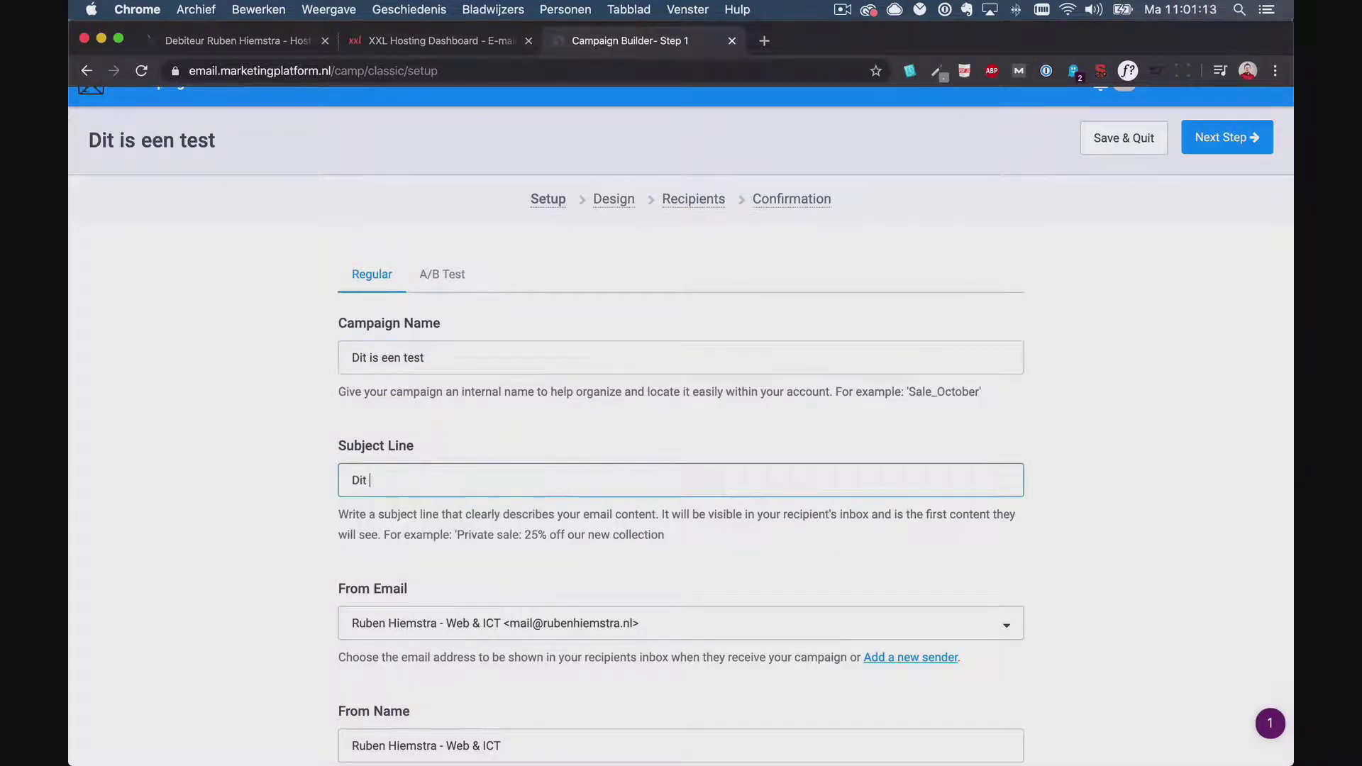
{"action": "type", "text": "is een test mai;l"}
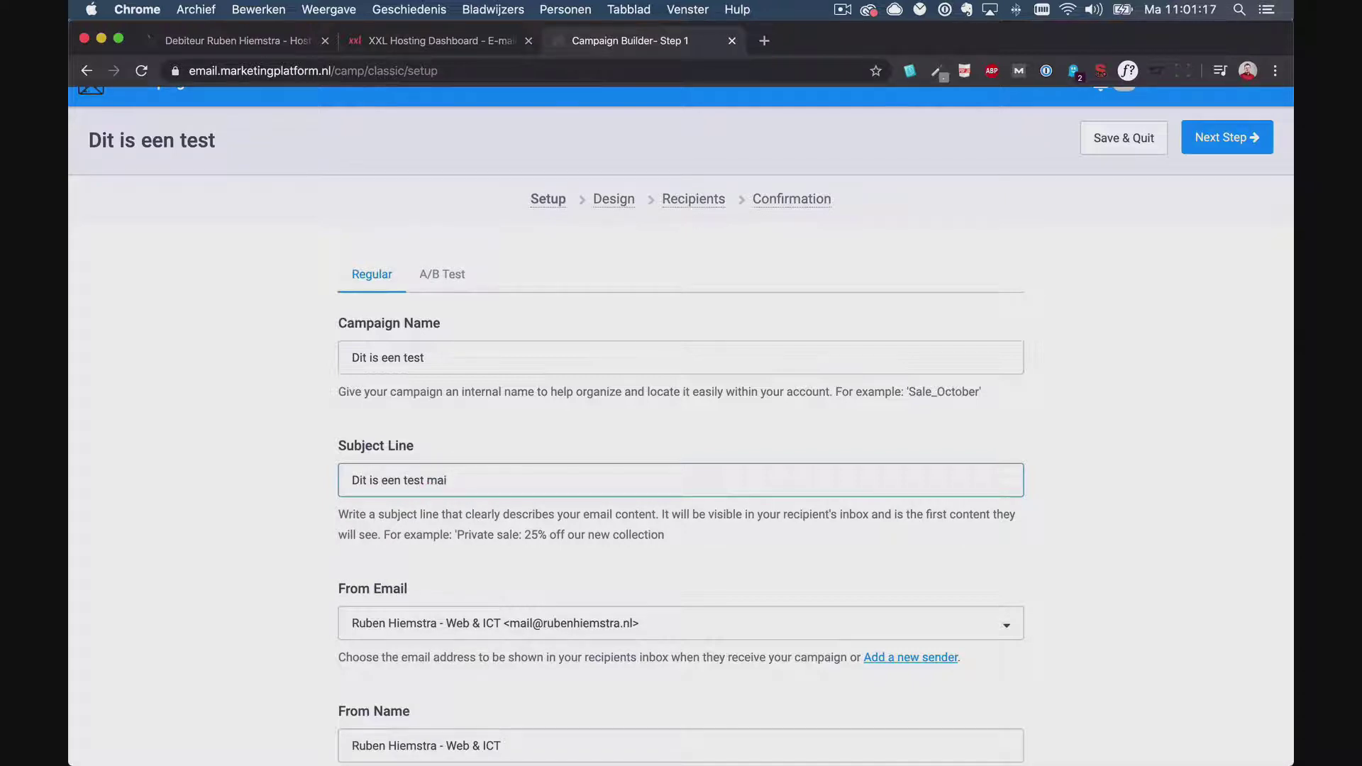
{"action": "key", "text": "BackSpace"}
{"action": "type", "text": "l!"}
Examine the sender details and the A/B test options for subject lines and email content, and return the campaign to Regular.
{"action": "scroll", "coordinate": [579, 534], "scroll_direction": "down", "scroll_amount": 3}
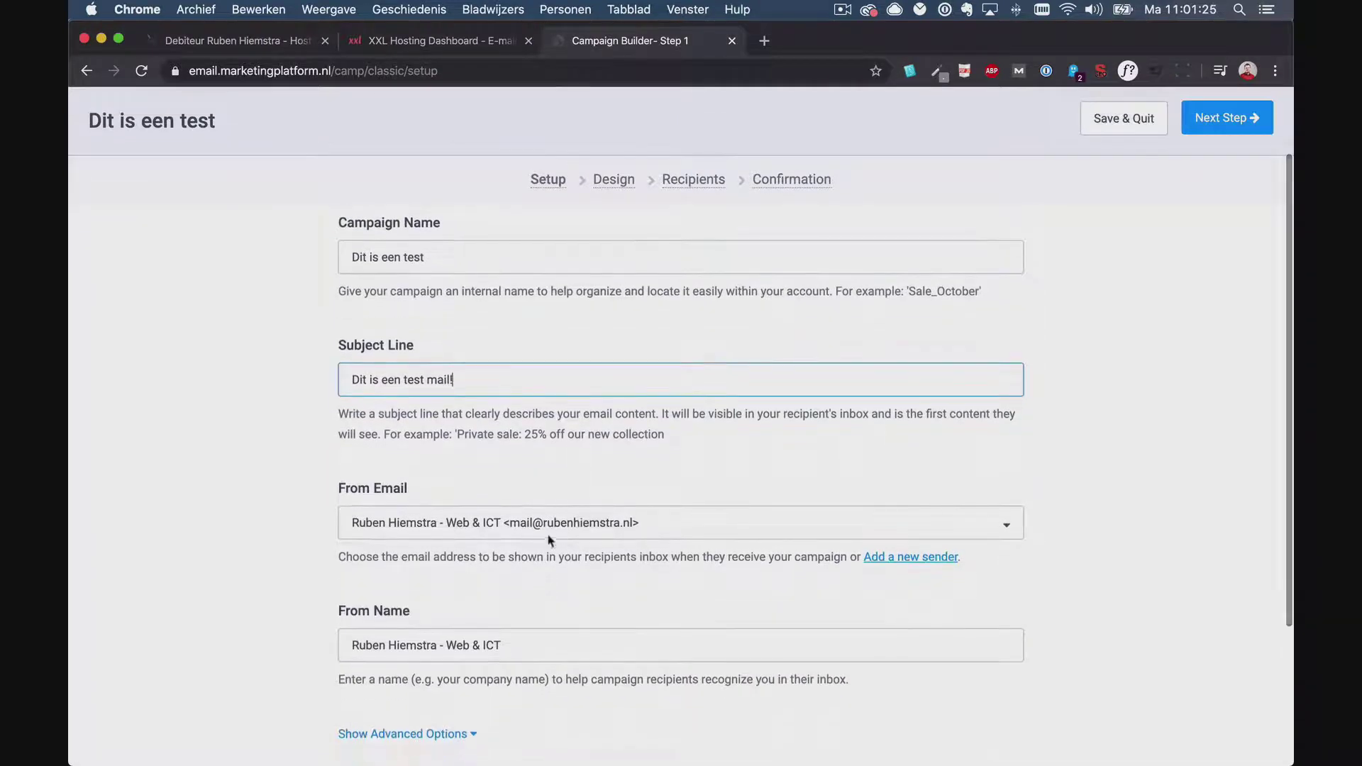
{"action": "scroll", "coordinate": [516, 572], "scroll_direction": "up", "scroll_amount": 3}
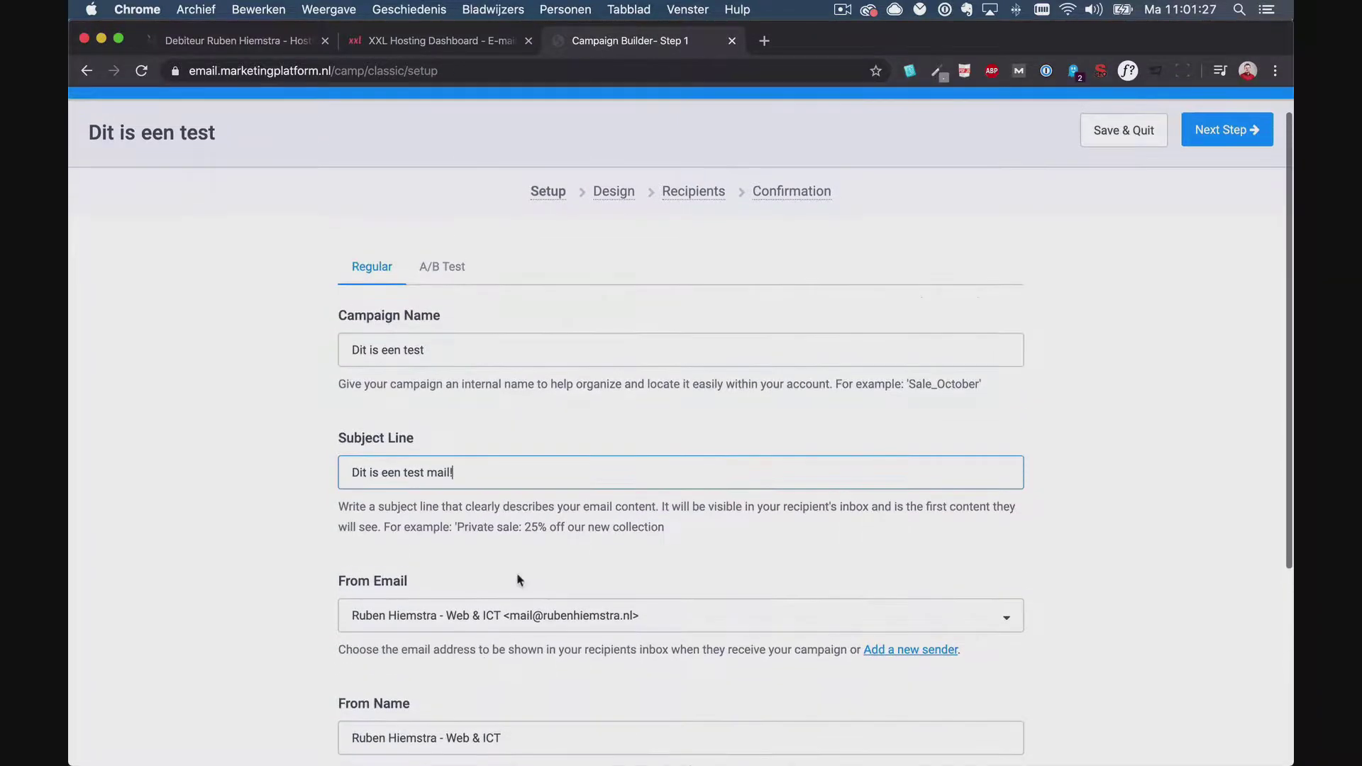
{"action": "left_click", "coordinate": [461, 286]}
{"action": "scroll", "coordinate": [461, 406], "scroll_direction": "down", "scroll_amount": 3}
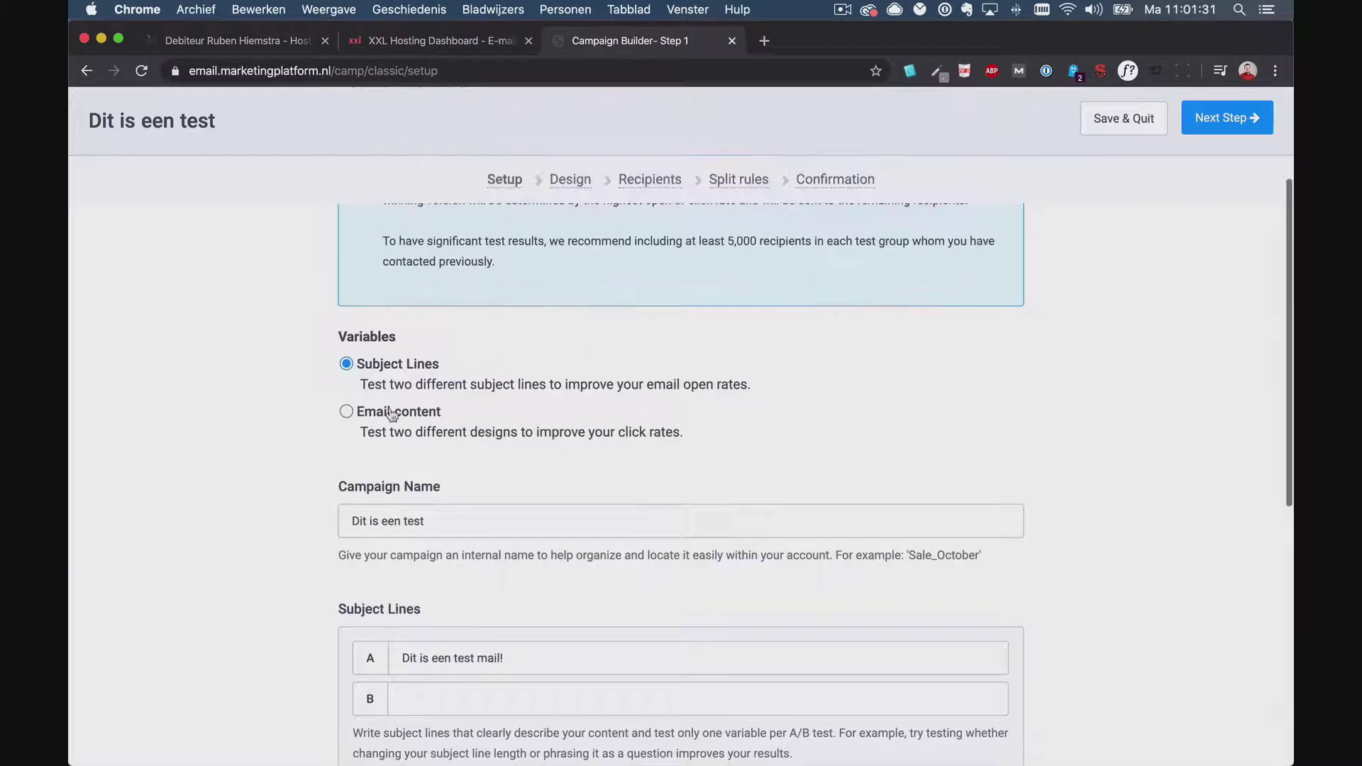
{"action": "scroll", "coordinate": [461, 406], "scroll_direction": "down", "scroll_amount": 1}
{"action": "left_click", "coordinate": [490, 658]}
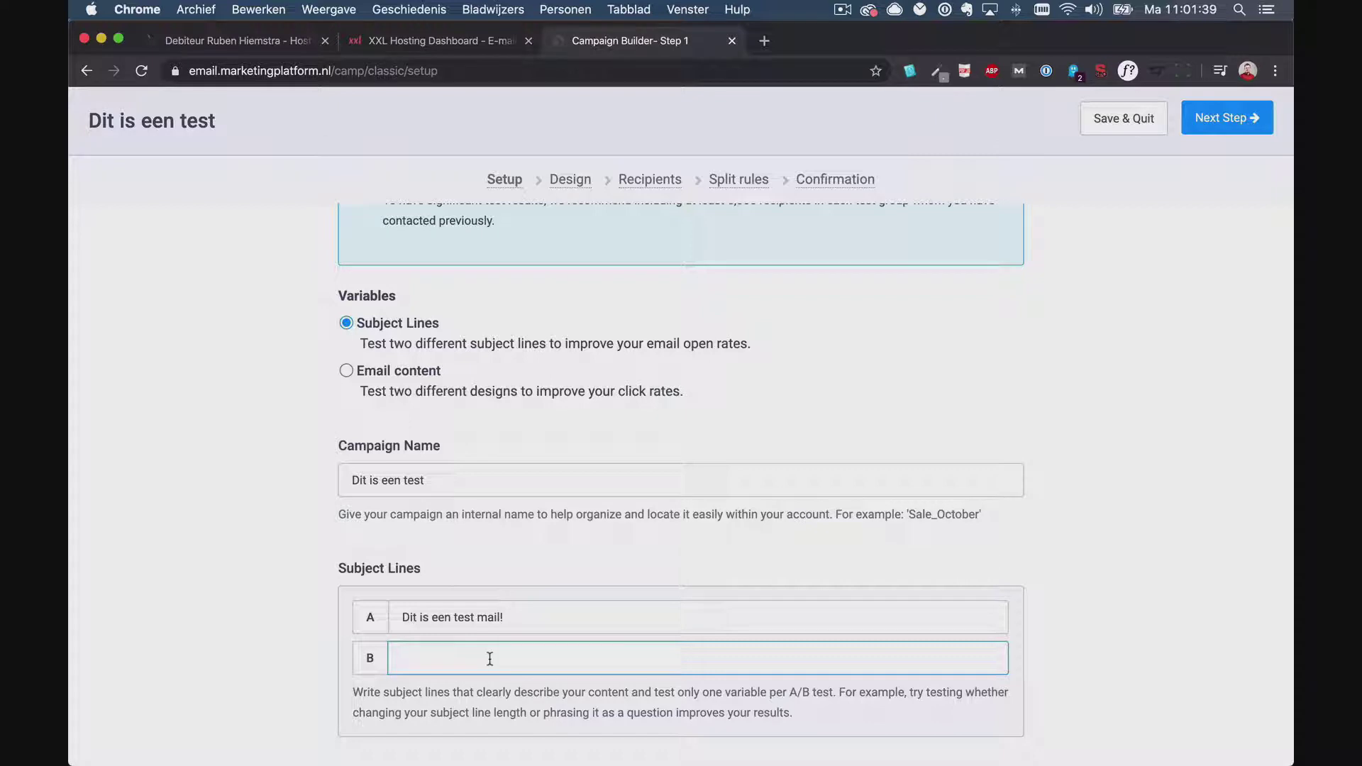
{"action": "scroll", "coordinate": [489, 658], "scroll_direction": "up", "scroll_amount": 5}
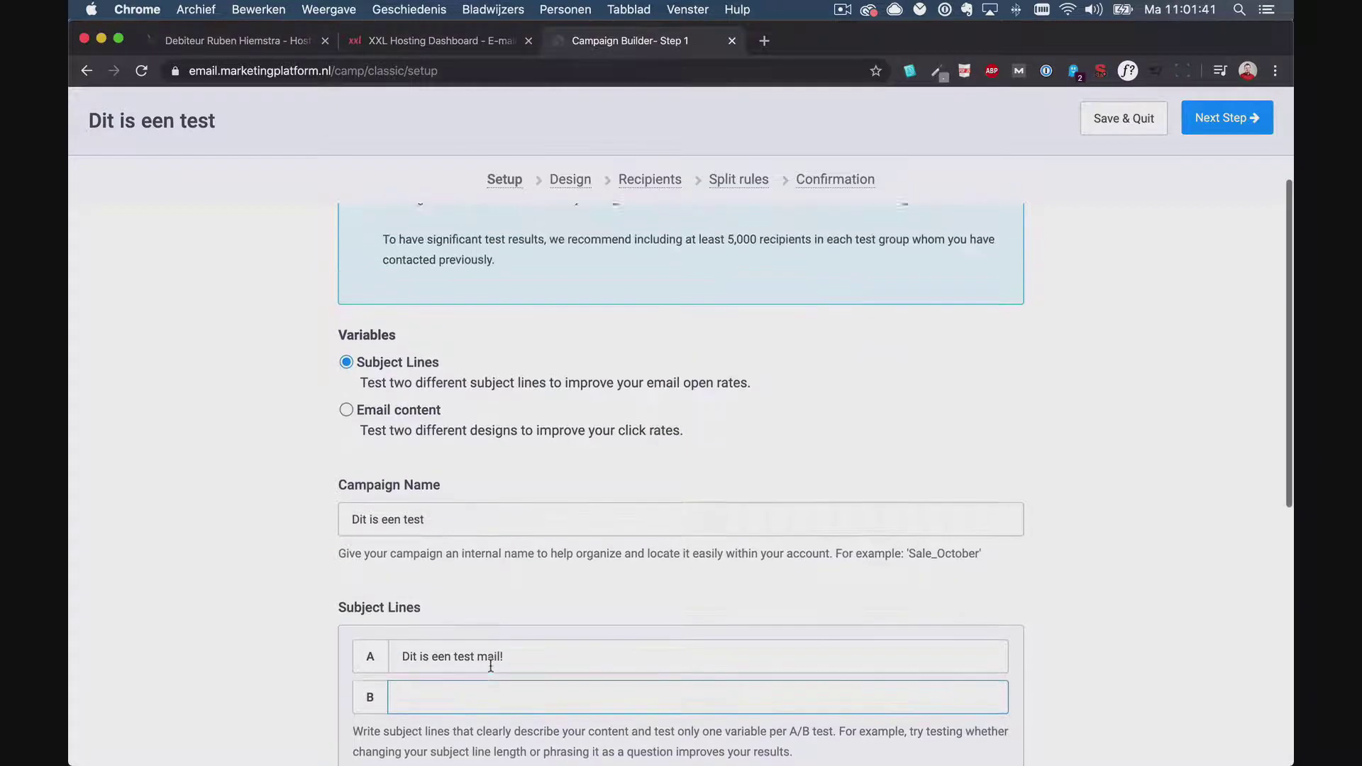
{"action": "left_click", "coordinate": [386, 261]}
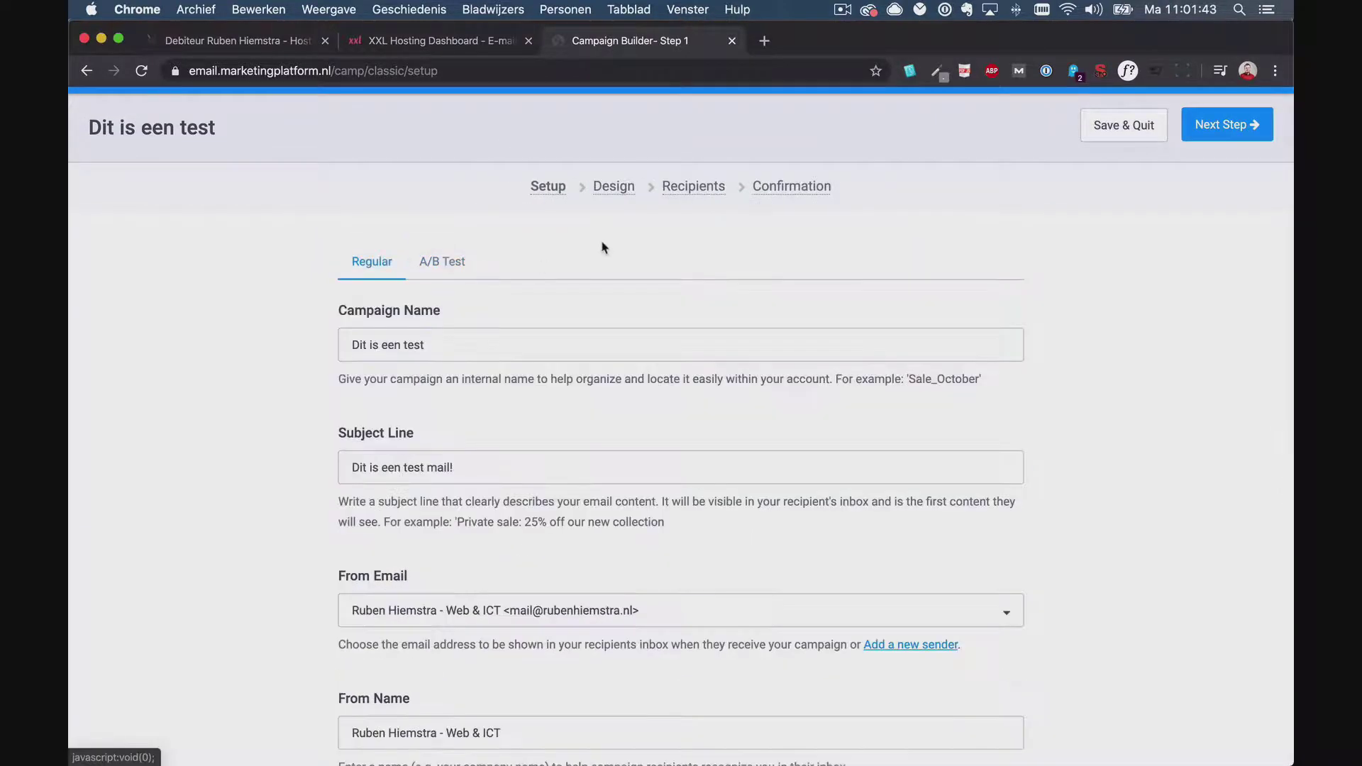
Continue to the campaign's design stage and select the saved template "Nieuwsbrief".
{"action": "left_click", "coordinate": [1225, 125]}
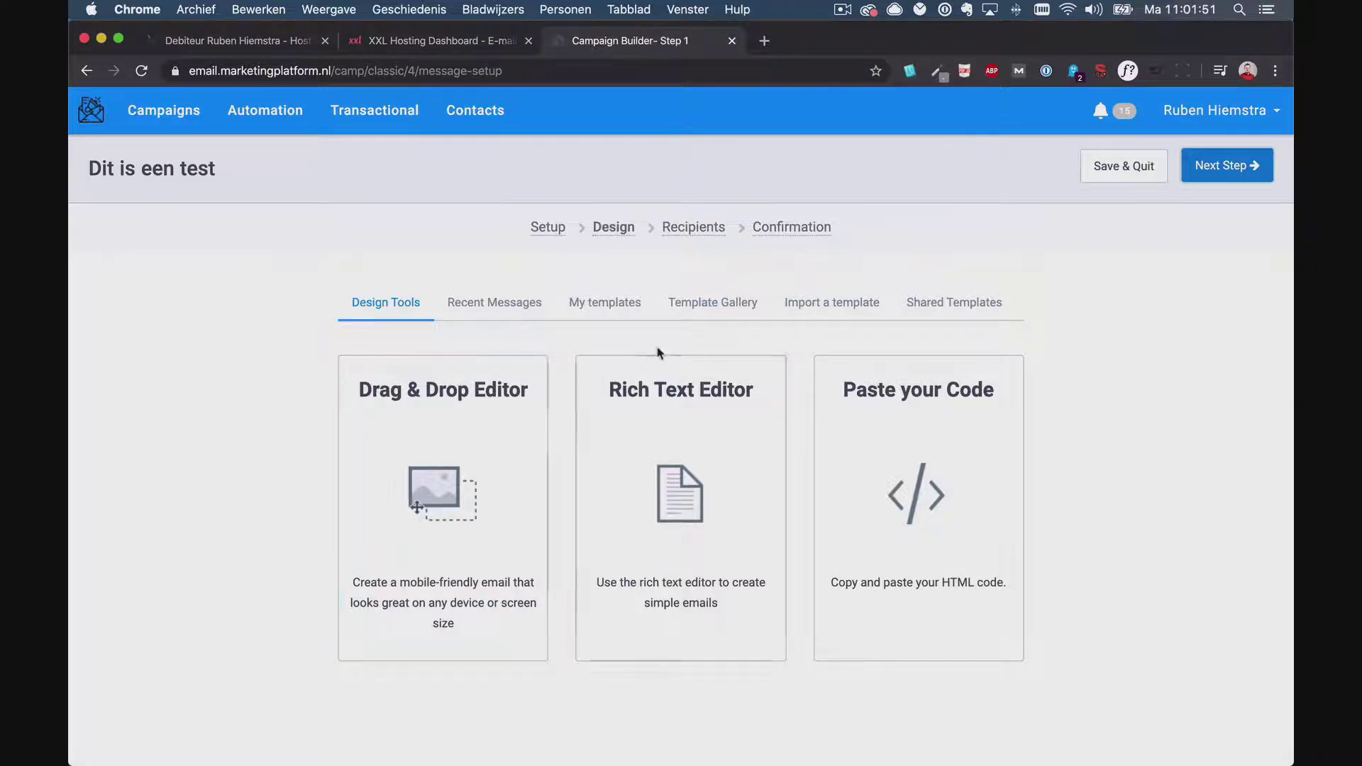
{"action": "left_click", "coordinate": [637, 312]}
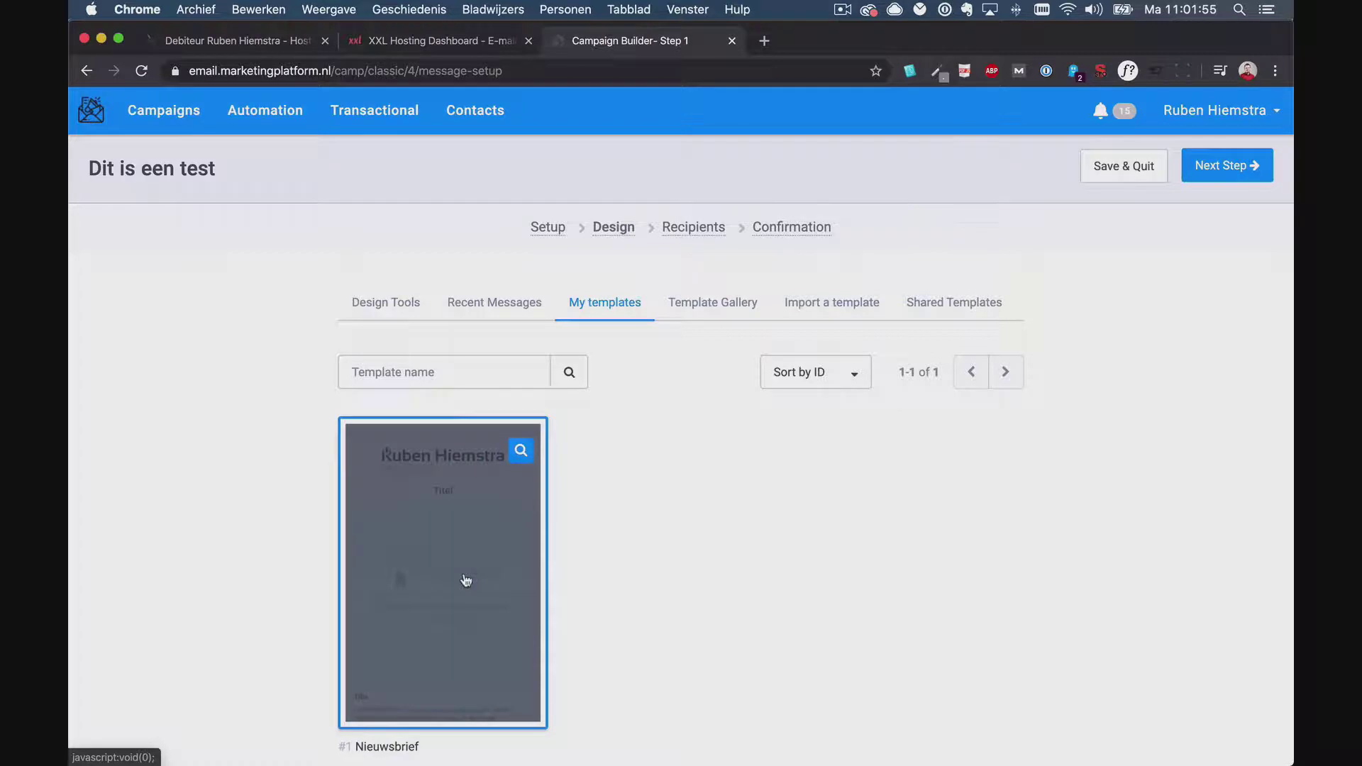
{"action": "left_click", "coordinate": [466, 579]}
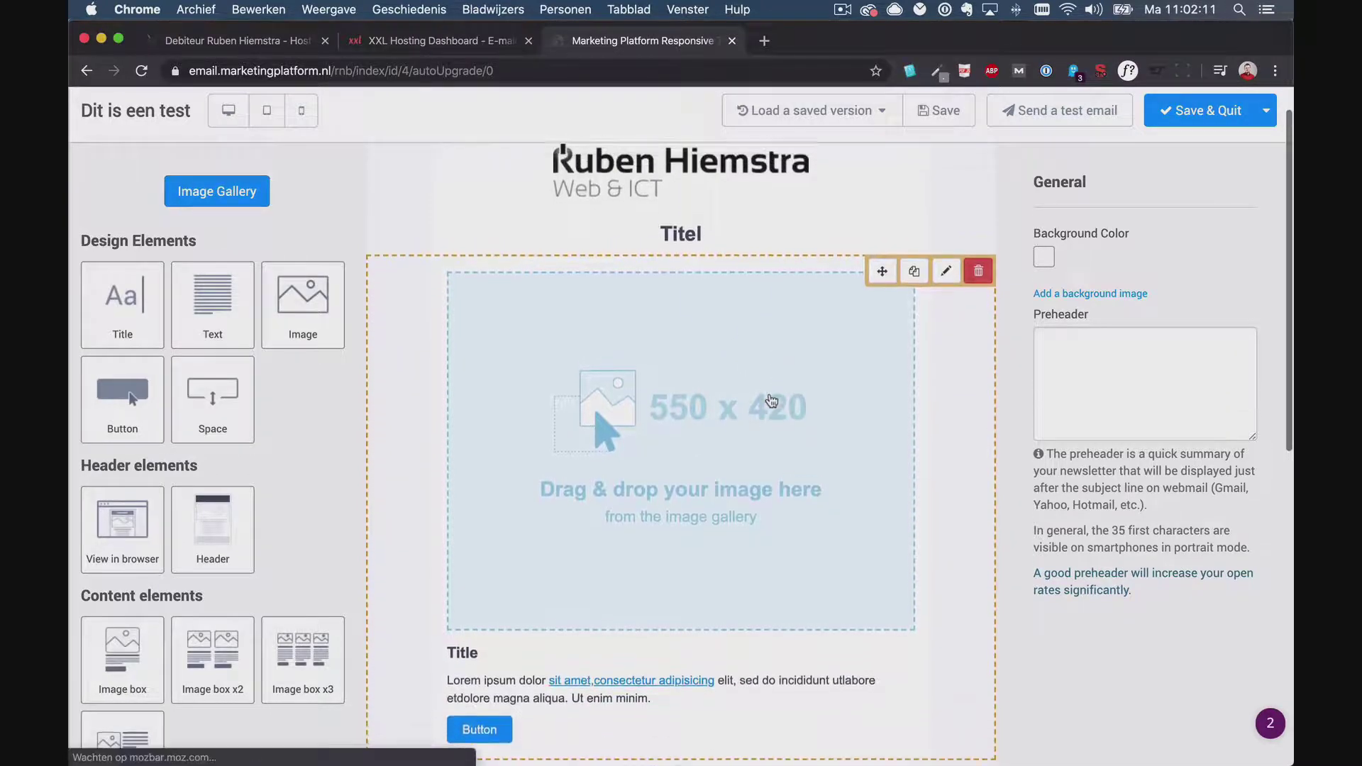
Place the 802x167 logo from the image gallery in the newsletter's large 550 x 420 image placeholder.
{"action": "scroll", "coordinate": [496, 454], "scroll_direction": "down", "scroll_amount": 3}
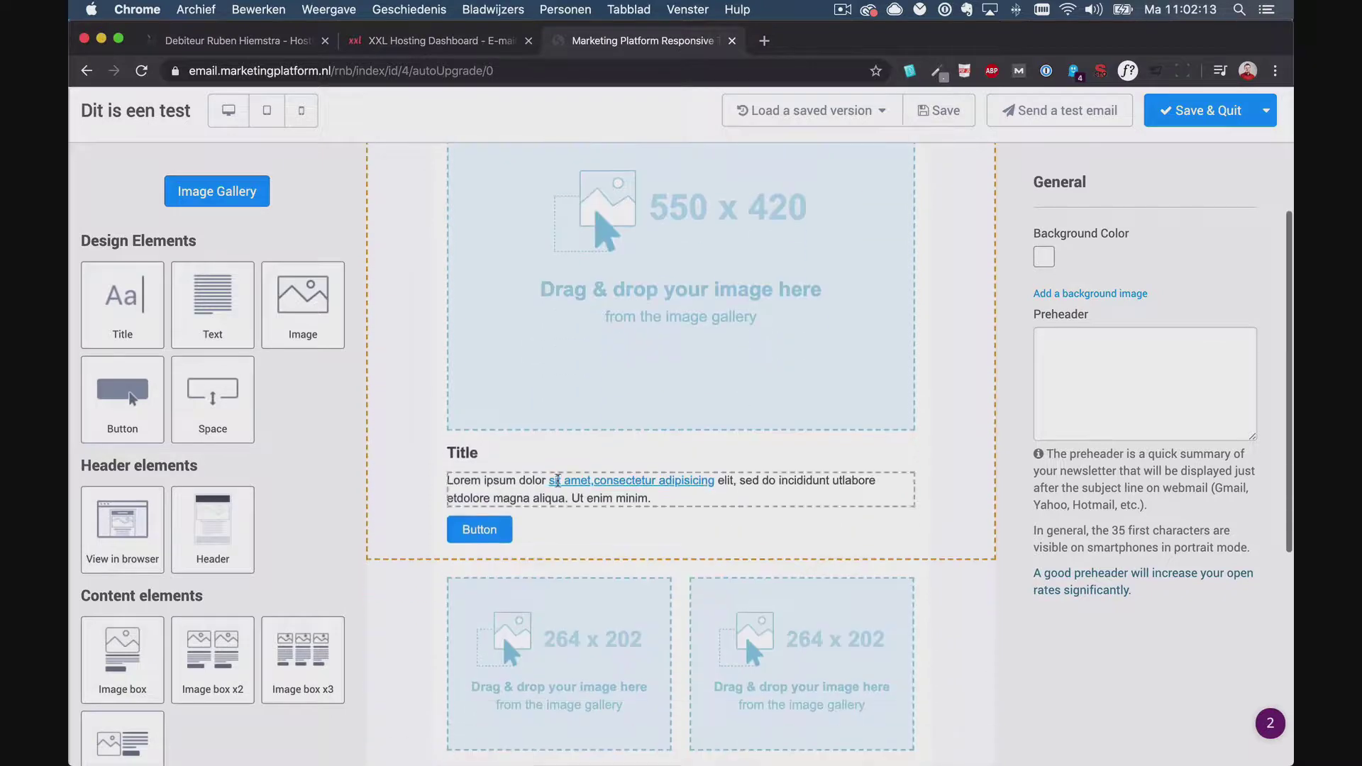
{"action": "scroll", "coordinate": [636, 417], "scroll_direction": "up", "scroll_amount": 1}
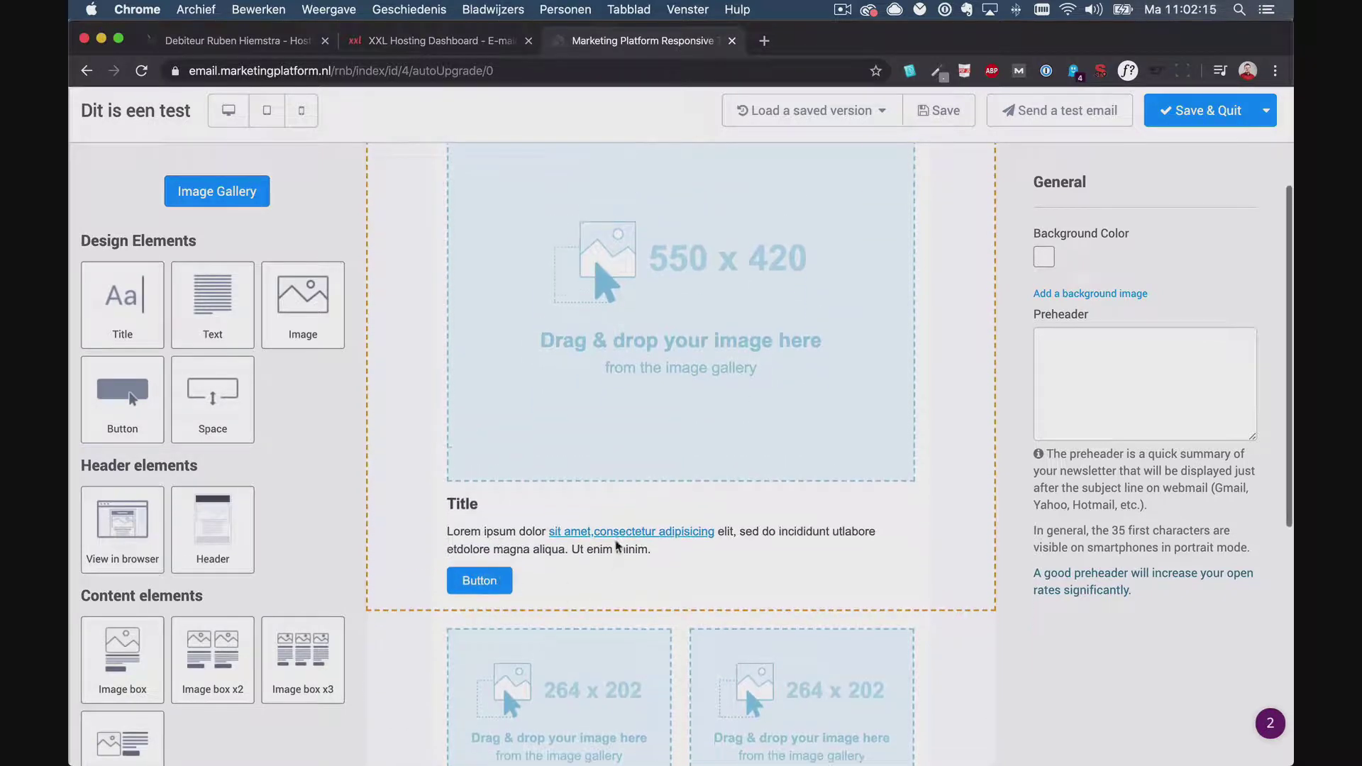
{"action": "scroll", "coordinate": [636, 417], "scroll_direction": "up", "scroll_amount": 3}
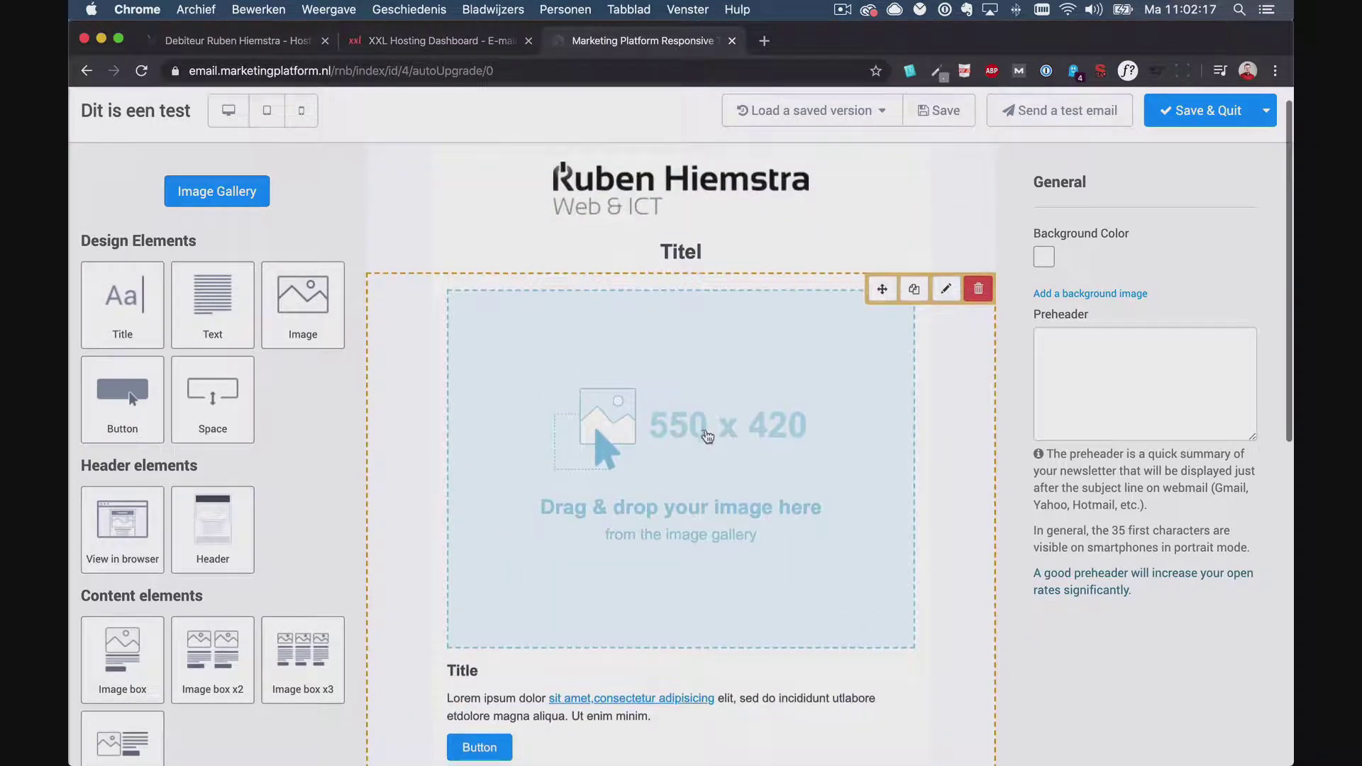
{"action": "scroll", "coordinate": [636, 417], "scroll_direction": "down", "scroll_amount": 3}
{"action": "left_click", "coordinate": [682, 353]}
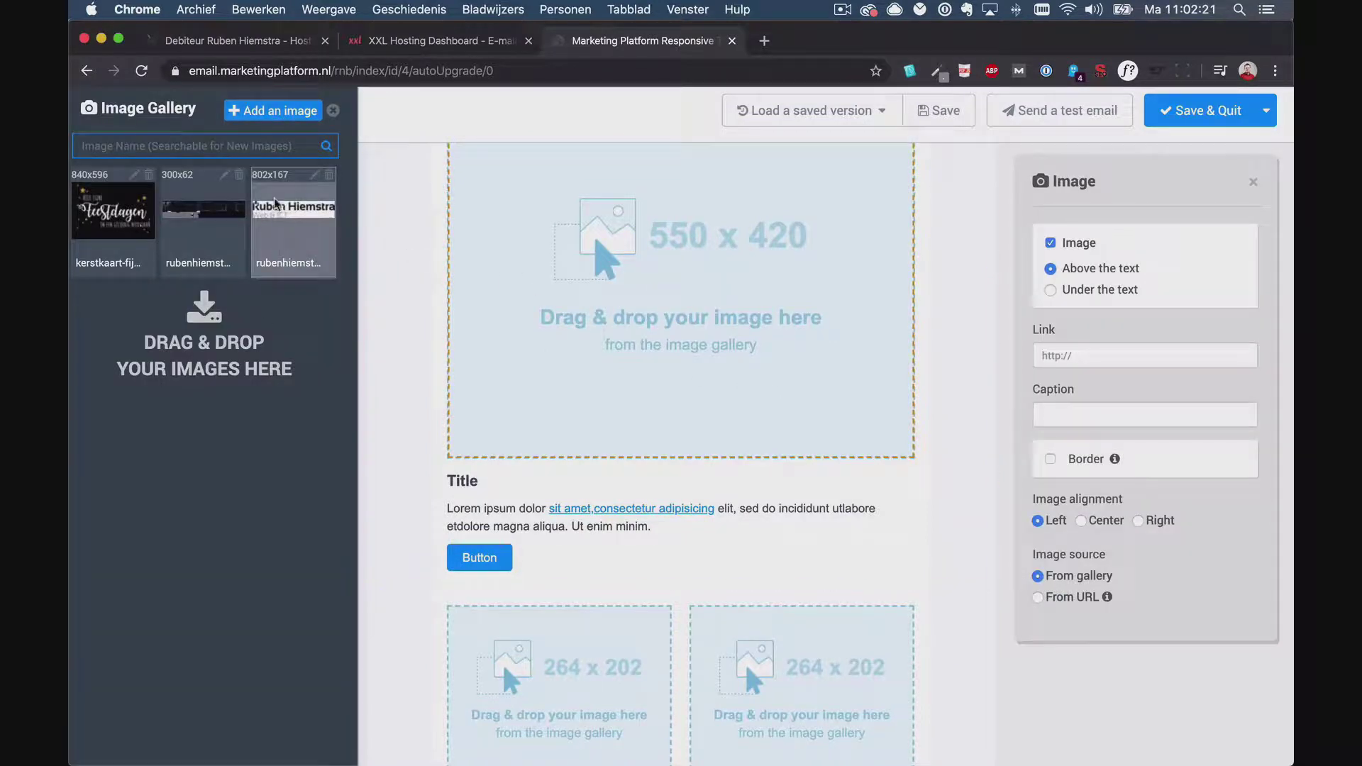
{"action": "left_click_drag", "start_coordinate": [278, 204], "coordinate": [716, 277]}
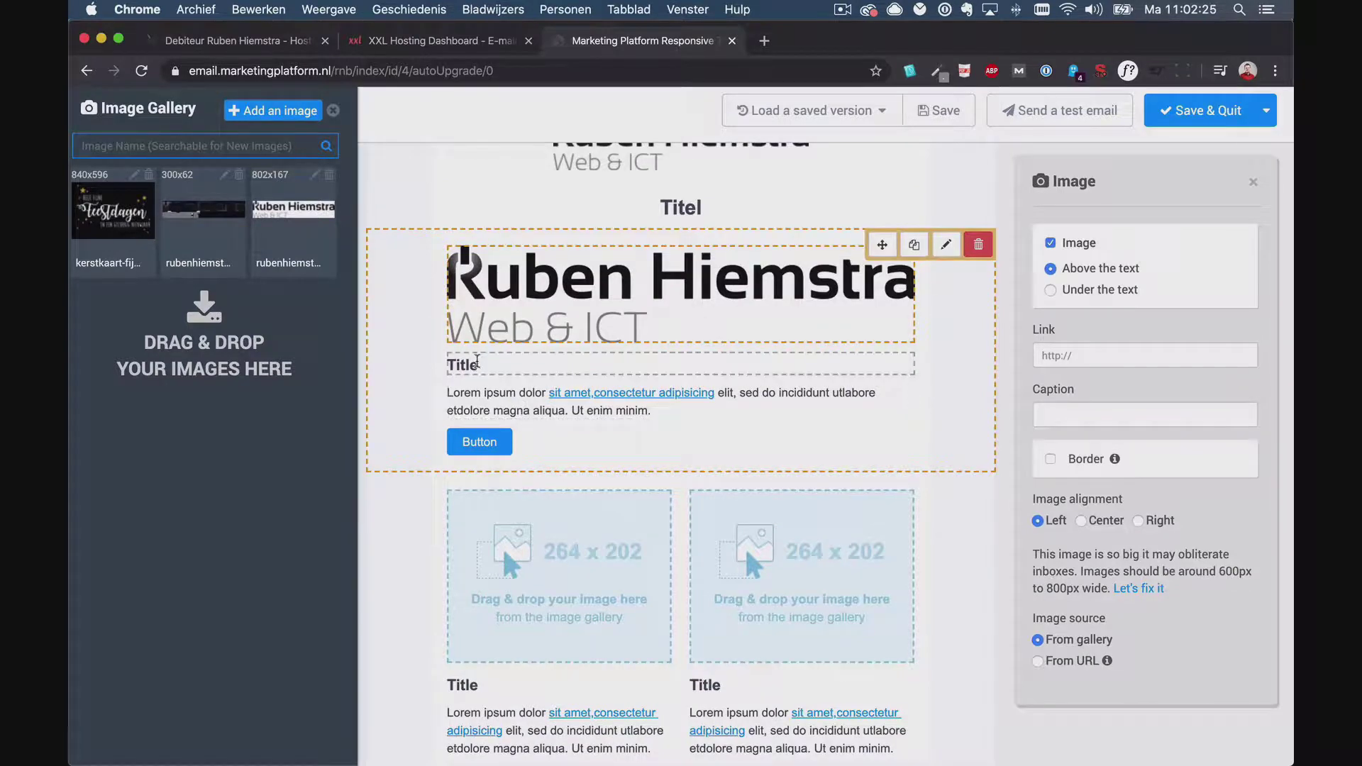
Restyle the button under the large logo with a muted dark blue color, 46px height, 19px font size and 0px radius.
{"action": "left_click", "coordinate": [490, 441]}
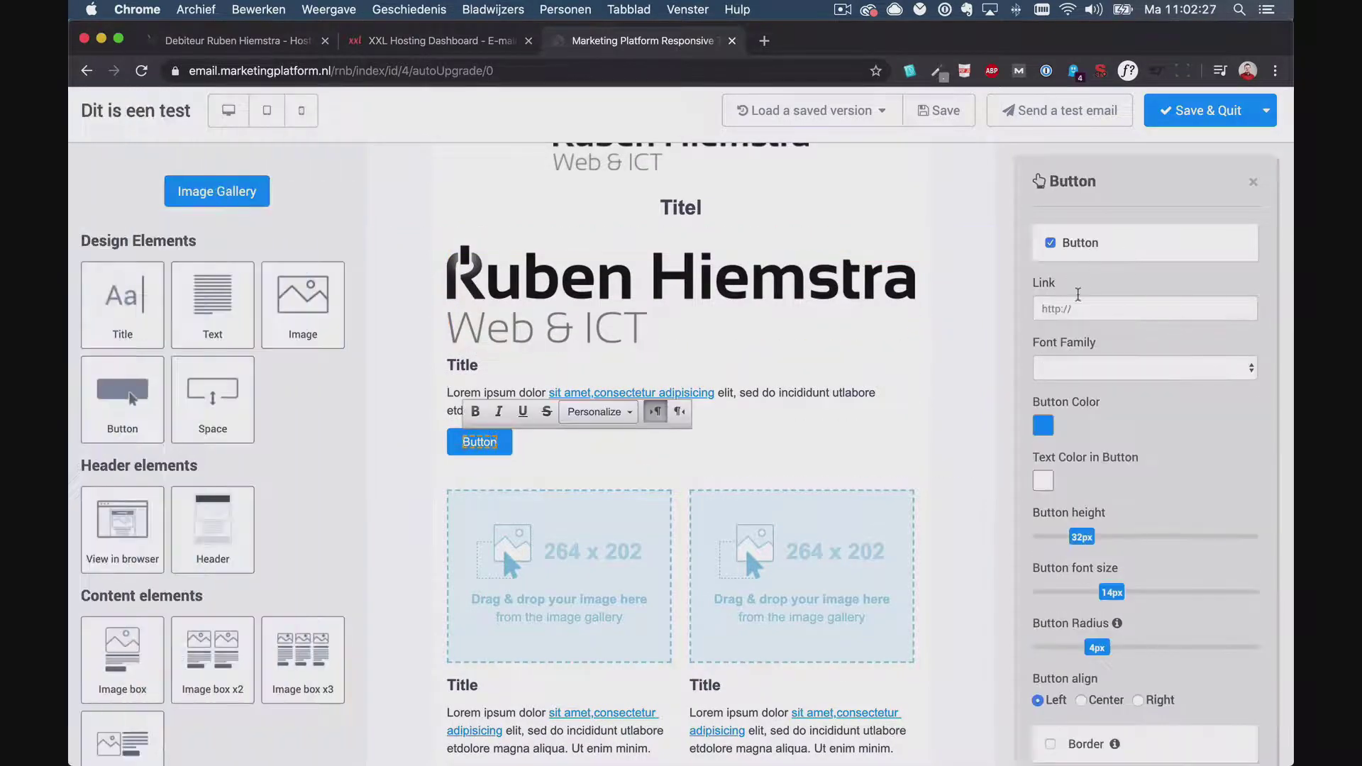
{"action": "left_click", "coordinate": [1043, 425]}
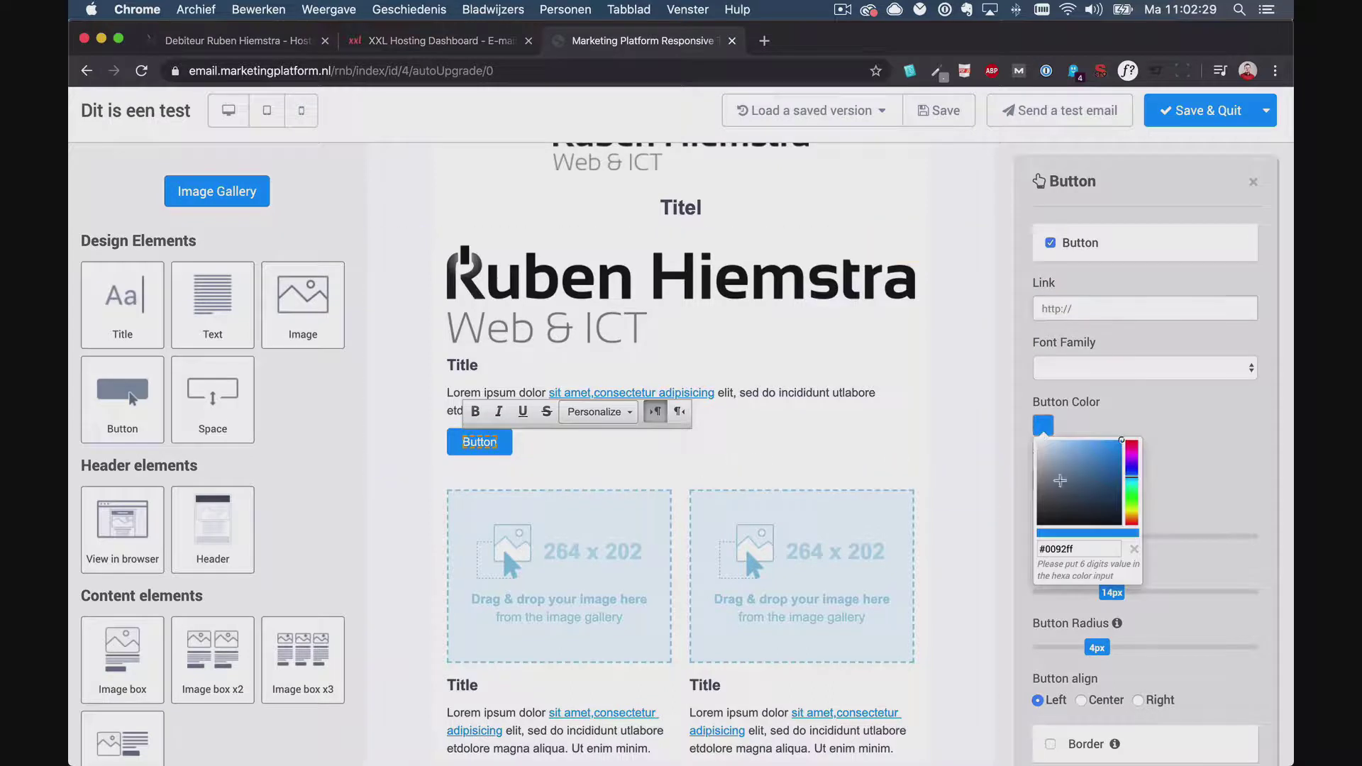
{"action": "left_click", "coordinate": [1057, 501]}
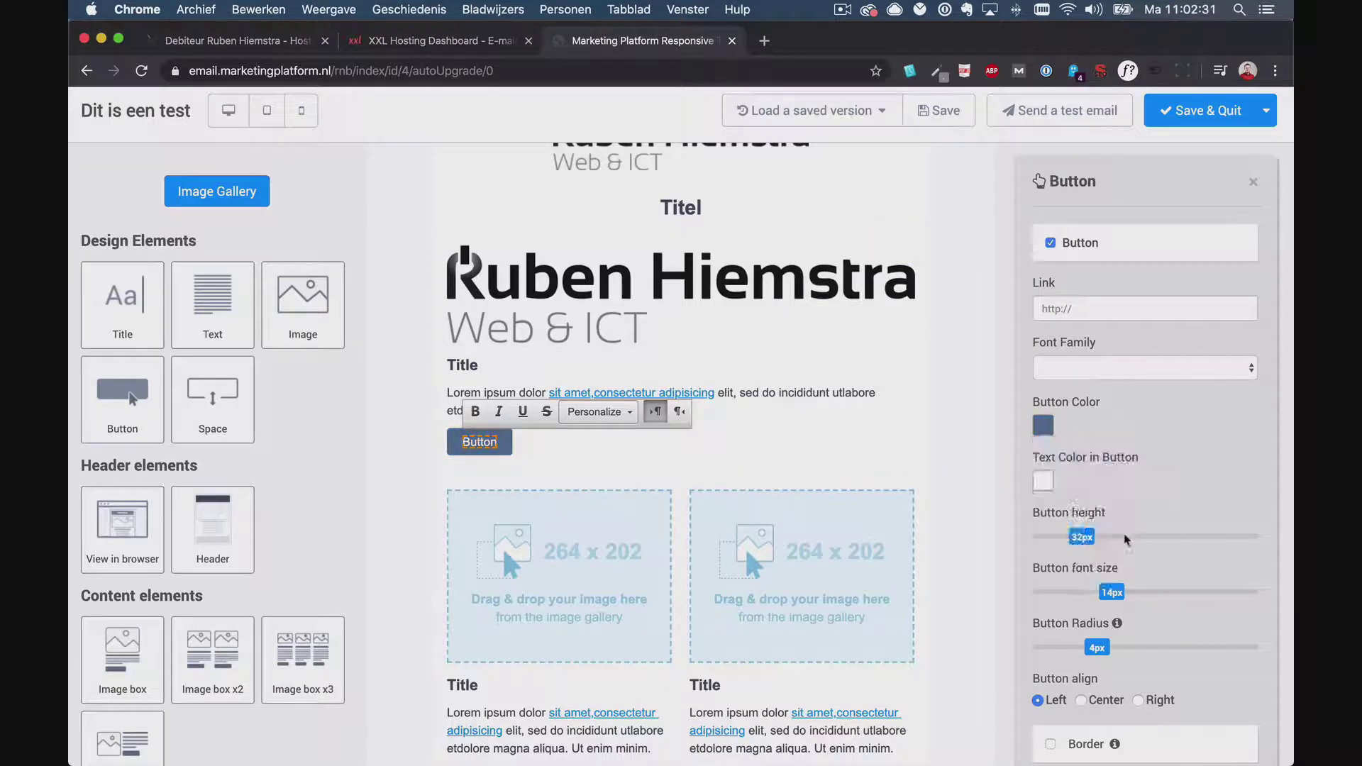
{"action": "left_click", "coordinate": [1134, 537]}
{"action": "left_click_drag", "start_coordinate": [1112, 592], "coordinate": [1237, 592]}
{"action": "left_click_drag", "start_coordinate": [1096, 647], "coordinate": [1035, 647]}
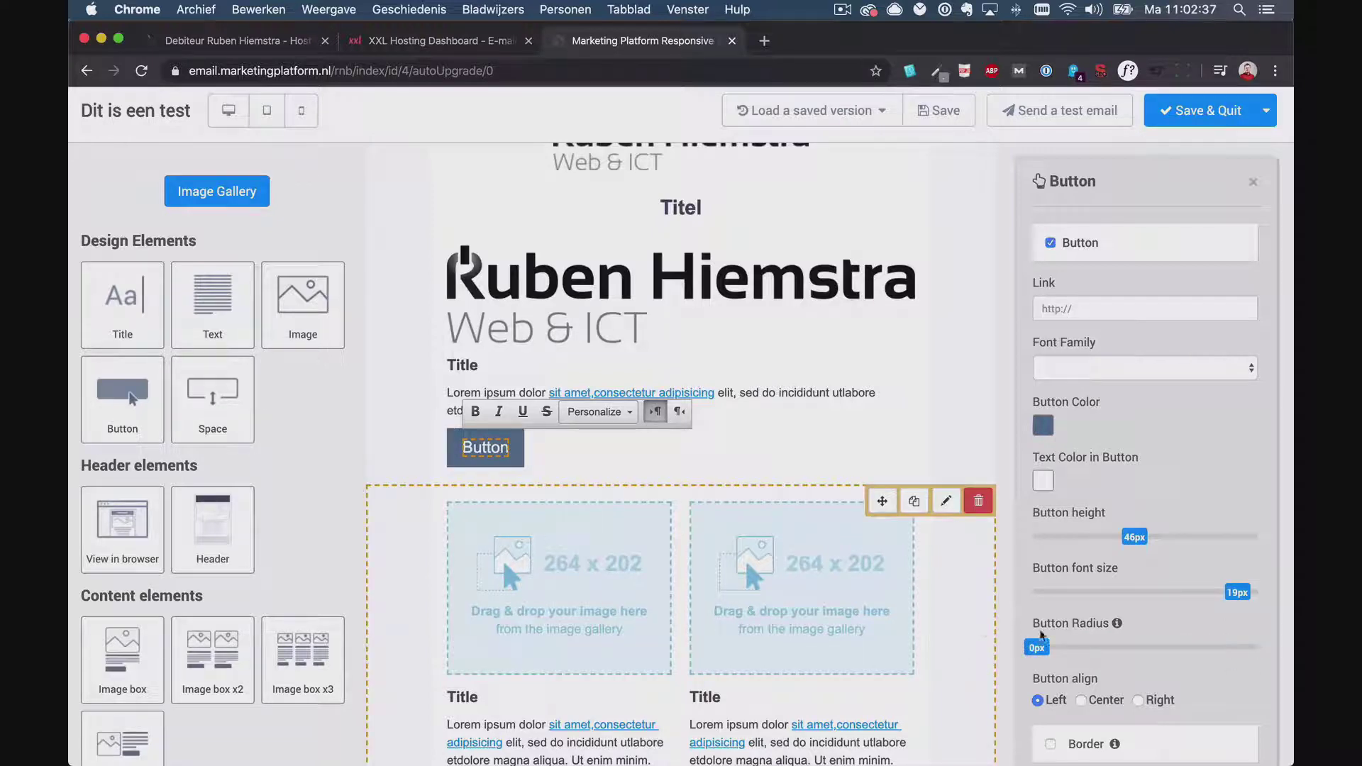
Try right alignment for the dark blue button and set its alignment to Center.
{"action": "scroll", "coordinate": [1094, 607], "scroll_direction": "down", "scroll_amount": 1}
{"action": "left_click", "coordinate": [1118, 657]}
{"action": "left_click", "coordinate": [1138, 654]}
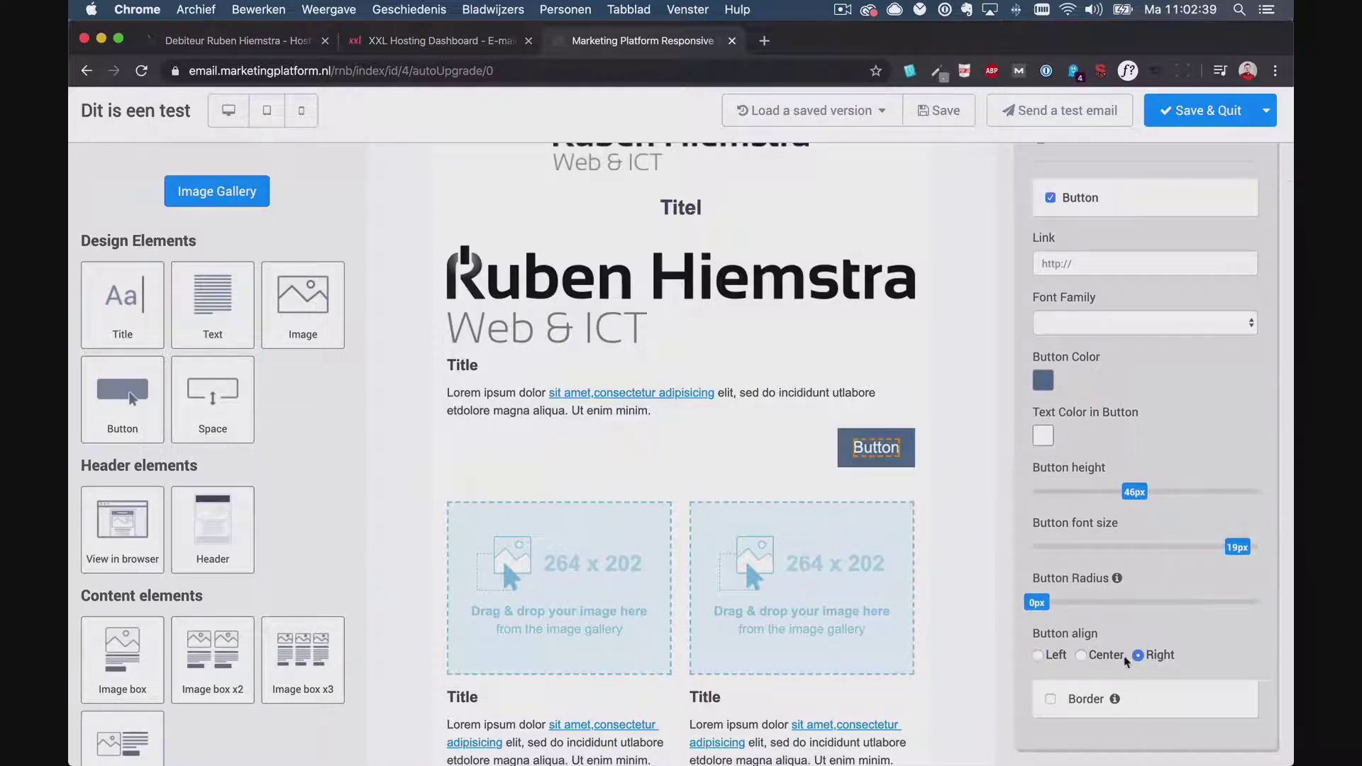
{"action": "left_click", "coordinate": [1080, 655]}
Add an Image box x2, an Image box x3 and an Image box content element to the newsletter.
{"action": "scroll", "coordinate": [365, 421], "scroll_direction": "down", "scroll_amount": 5}
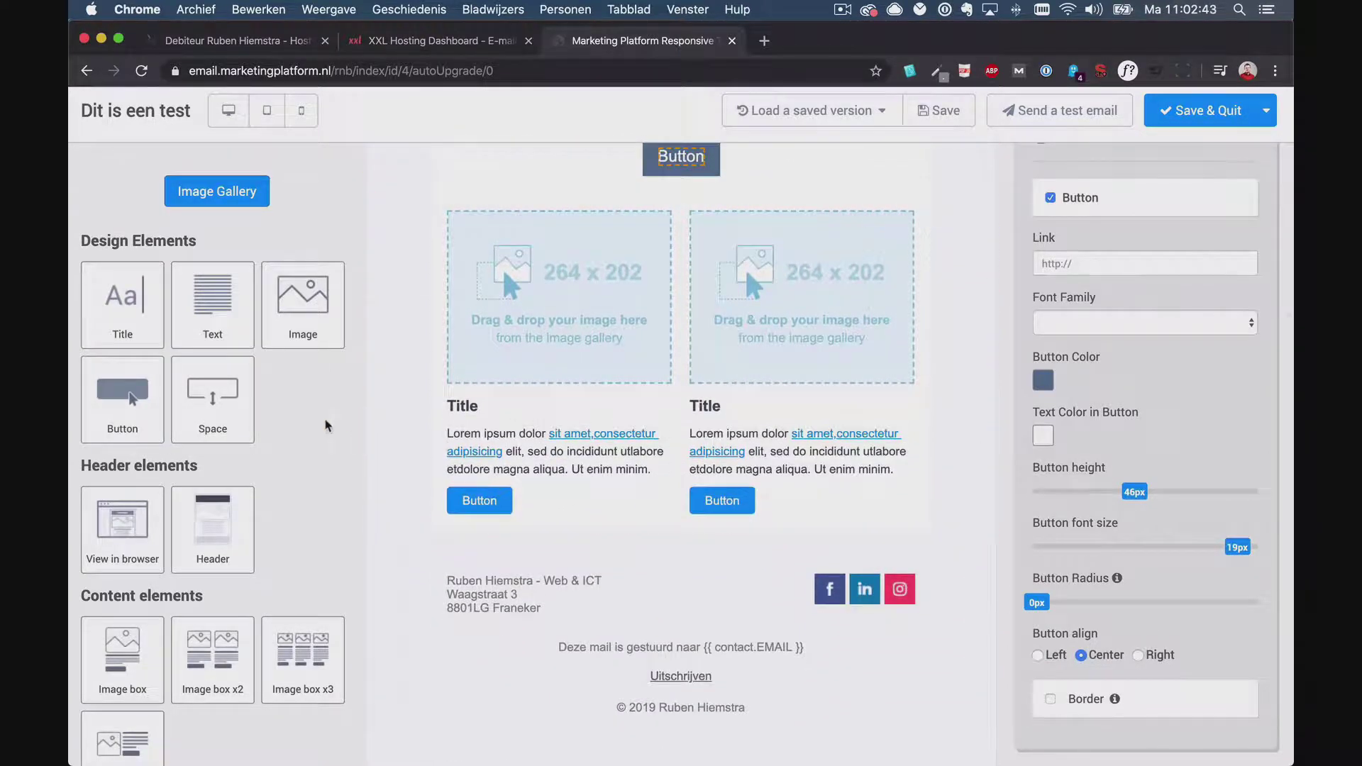
{"action": "scroll", "coordinate": [312, 457], "scroll_direction": "down", "scroll_amount": 6}
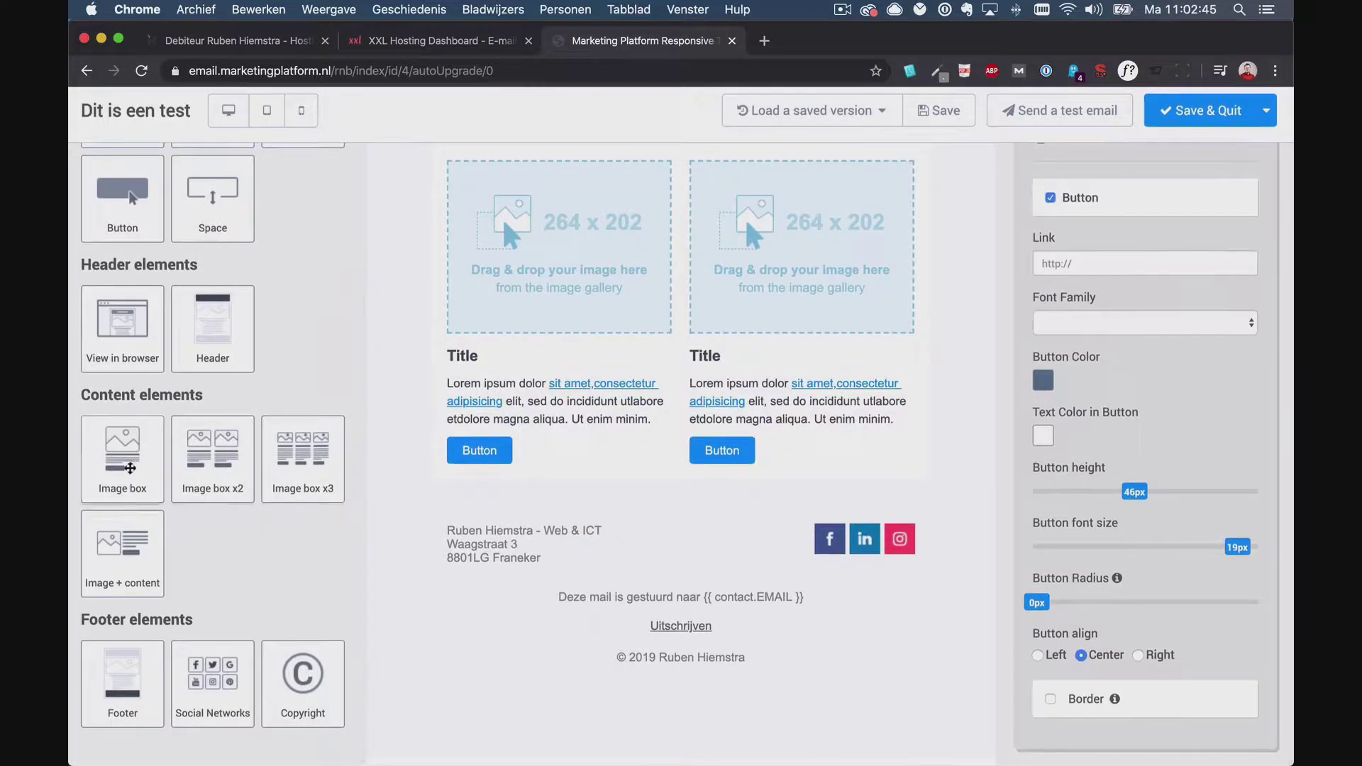
{"action": "mouse_move", "coordinate": [213, 454]}
{"action": "left_mouse_down"}
{"action": "mouse_move", "coordinate": [556, 478]}
{"action": "mouse_move", "coordinate": [191, 459]}
{"action": "left_mouse_up"}
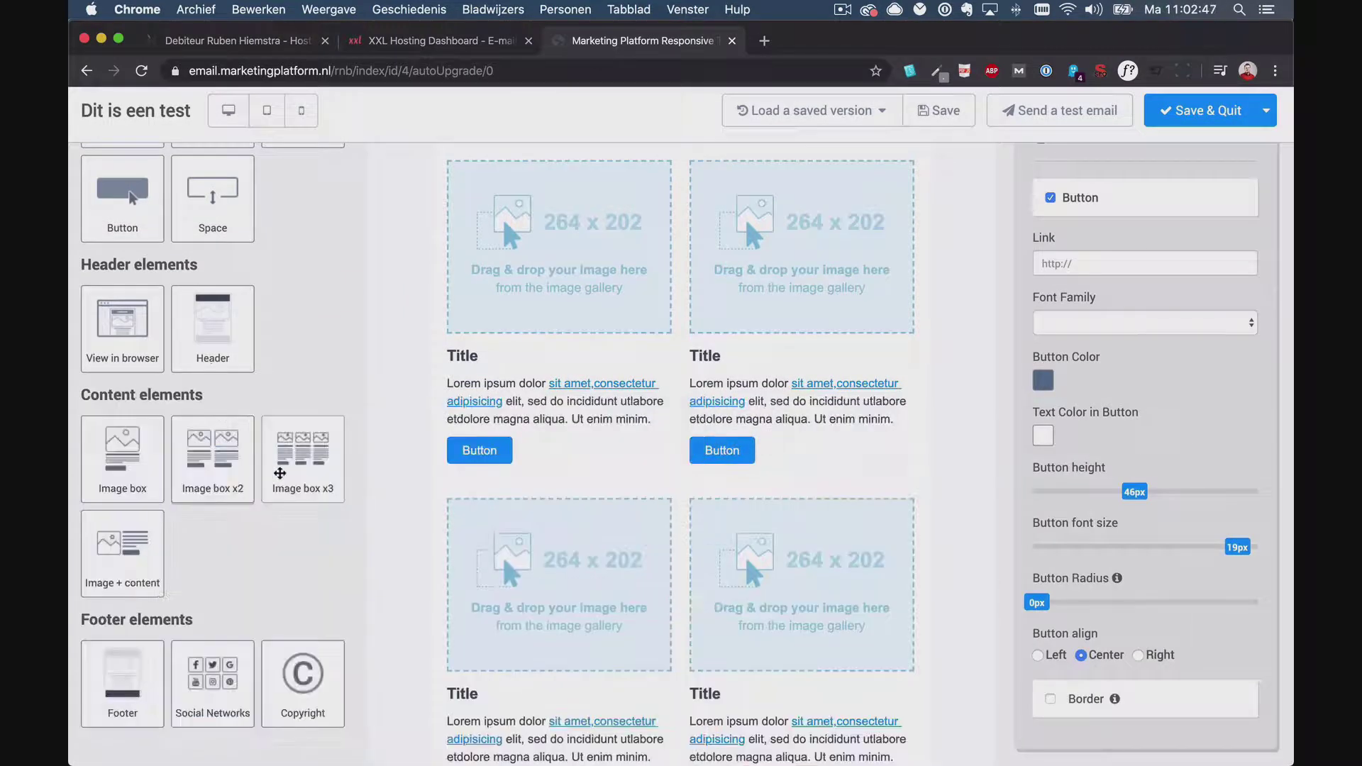
{"action": "left_click_drag", "start_coordinate": [302, 459], "coordinate": [654, 508]}
{"action": "left_click_drag", "start_coordinate": [148, 471], "coordinate": [790, 395]}
Examine the newsletter's layout in the mobile preview and close the preview.
{"action": "scroll", "coordinate": [881, 380], "scroll_direction": "up", "scroll_amount": 6}
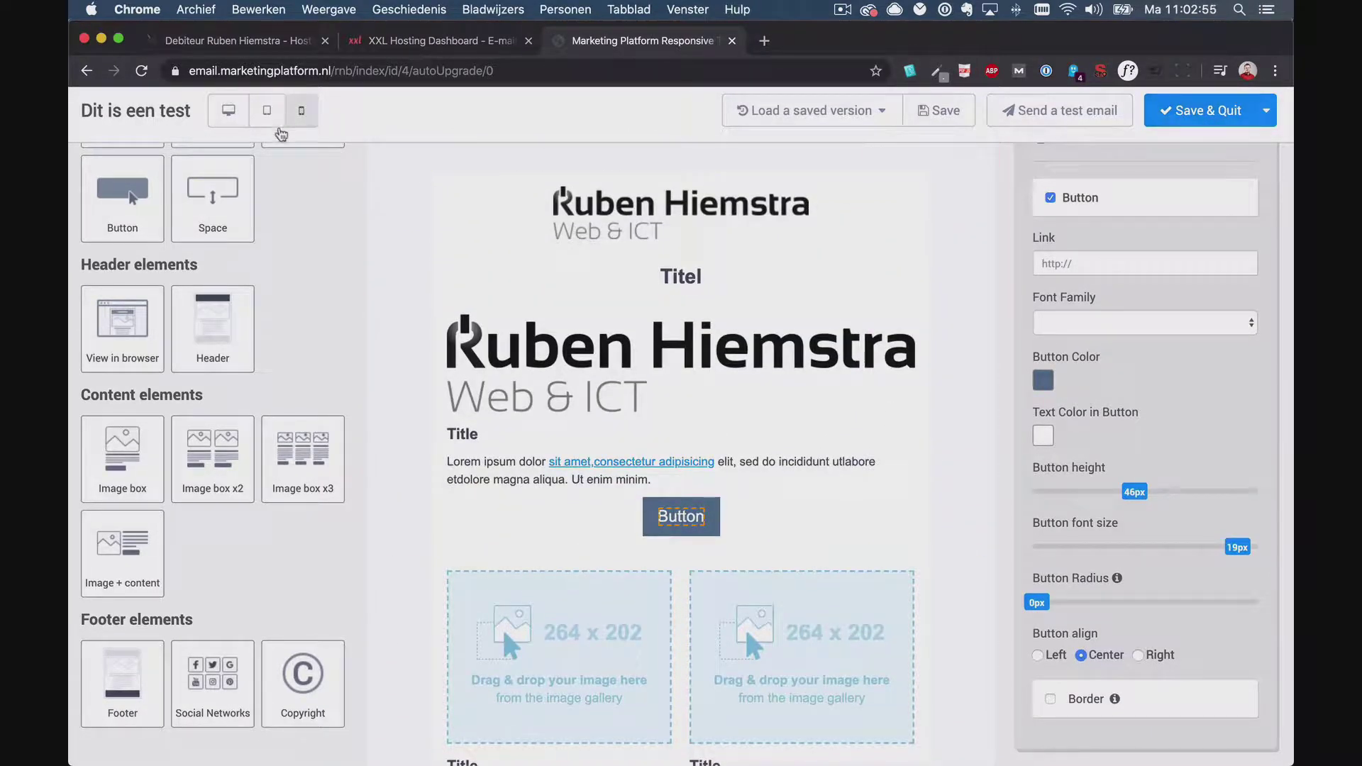
{"action": "left_click", "coordinate": [301, 110]}
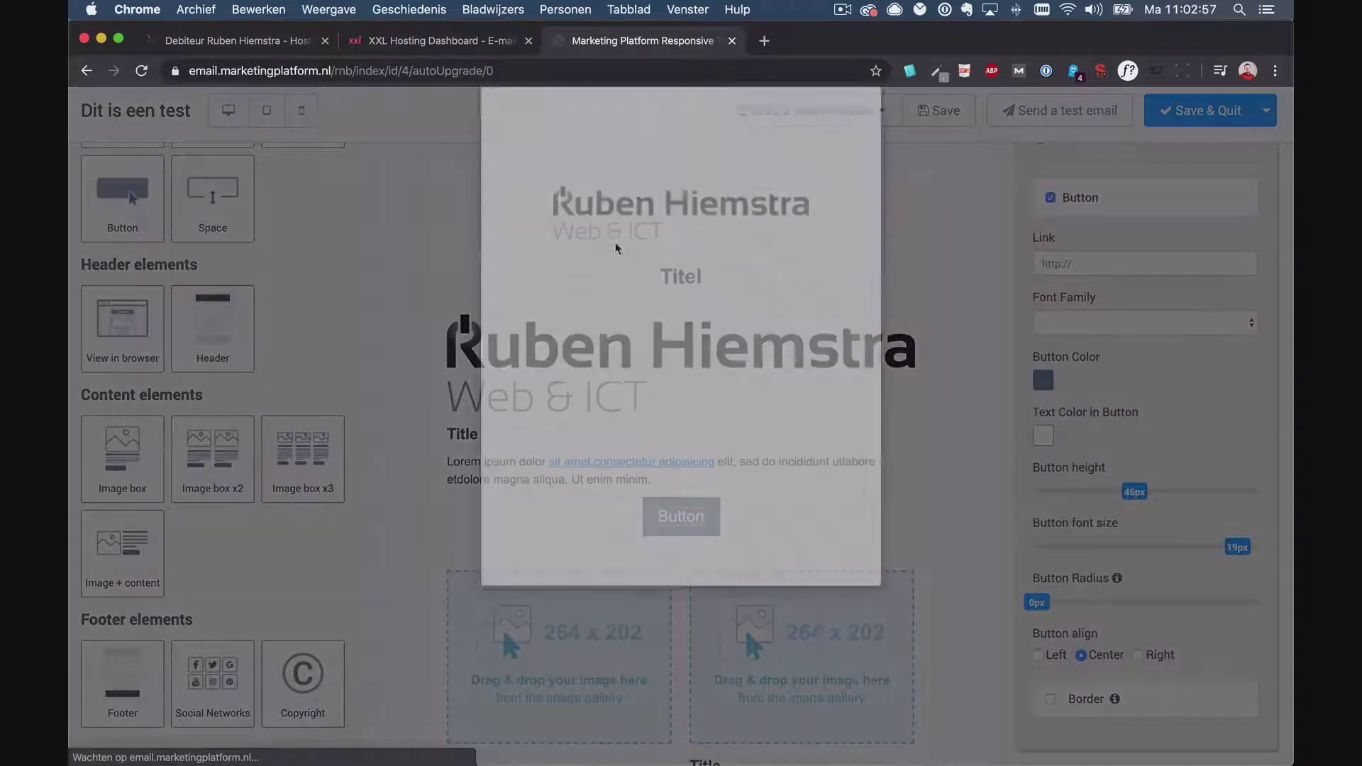
{"action": "scroll", "coordinate": [702, 347], "scroll_direction": "down", "scroll_amount": 5}
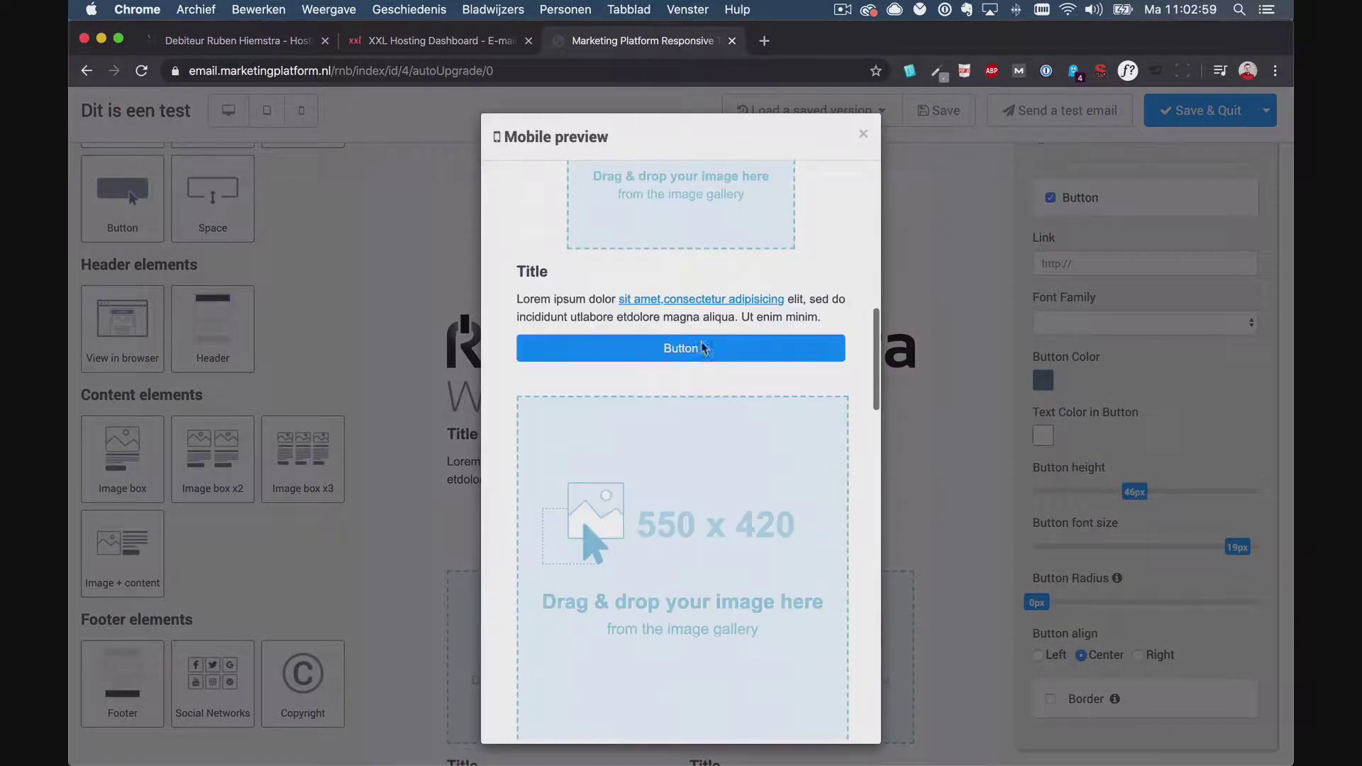
{"action": "left_click", "coordinate": [863, 136]}
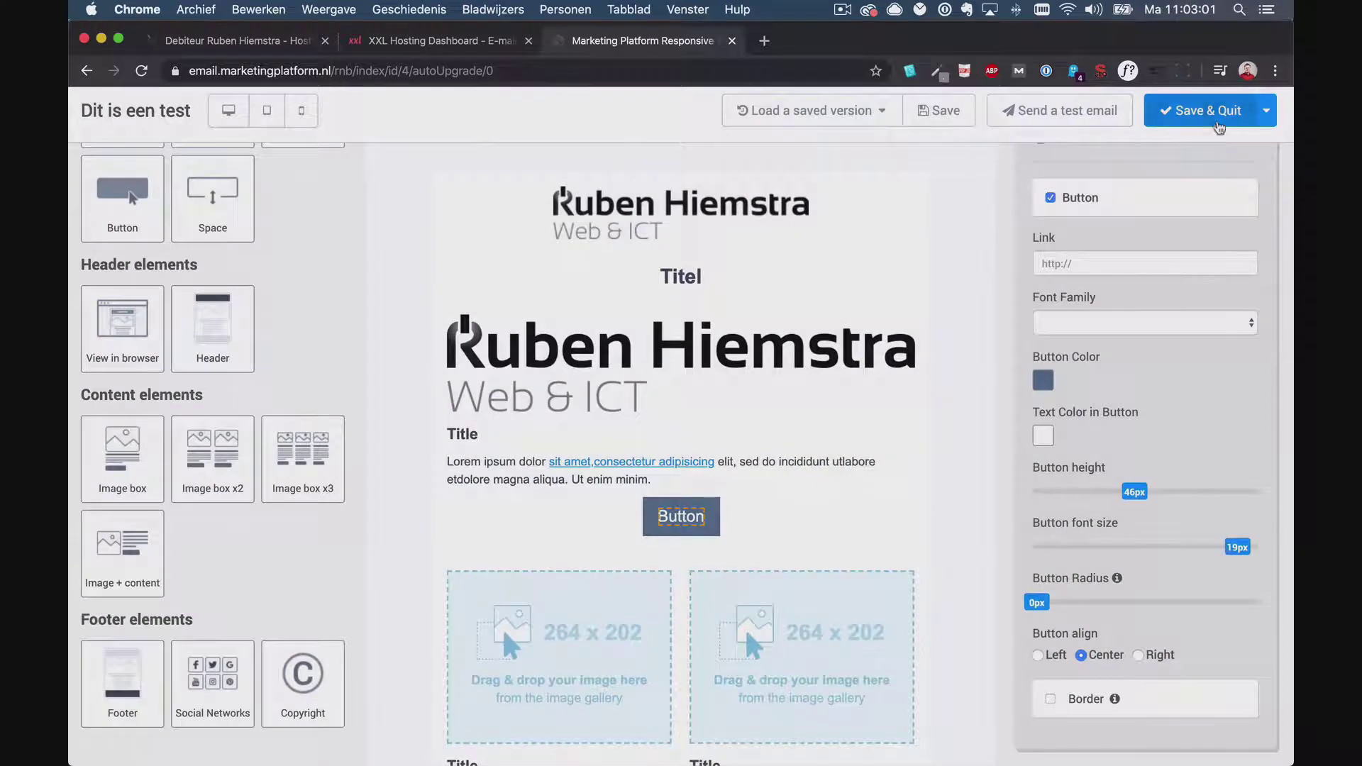
Save and leave the newsletter design, choose the contact list "Klanten" as recipients and continue to the confirmation stage.
{"action": "left_click", "coordinate": [1171, 126]}
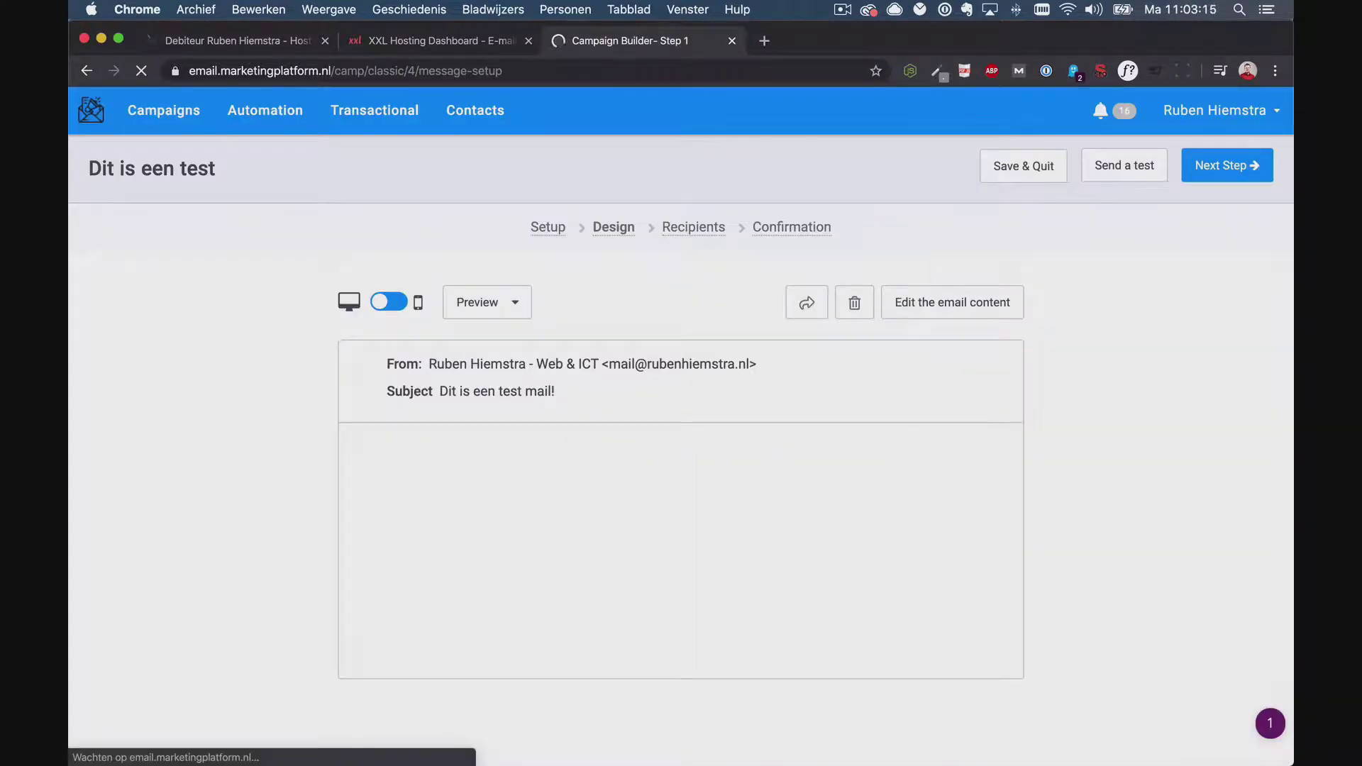
{"action": "left_click", "coordinate": [1240, 183]}
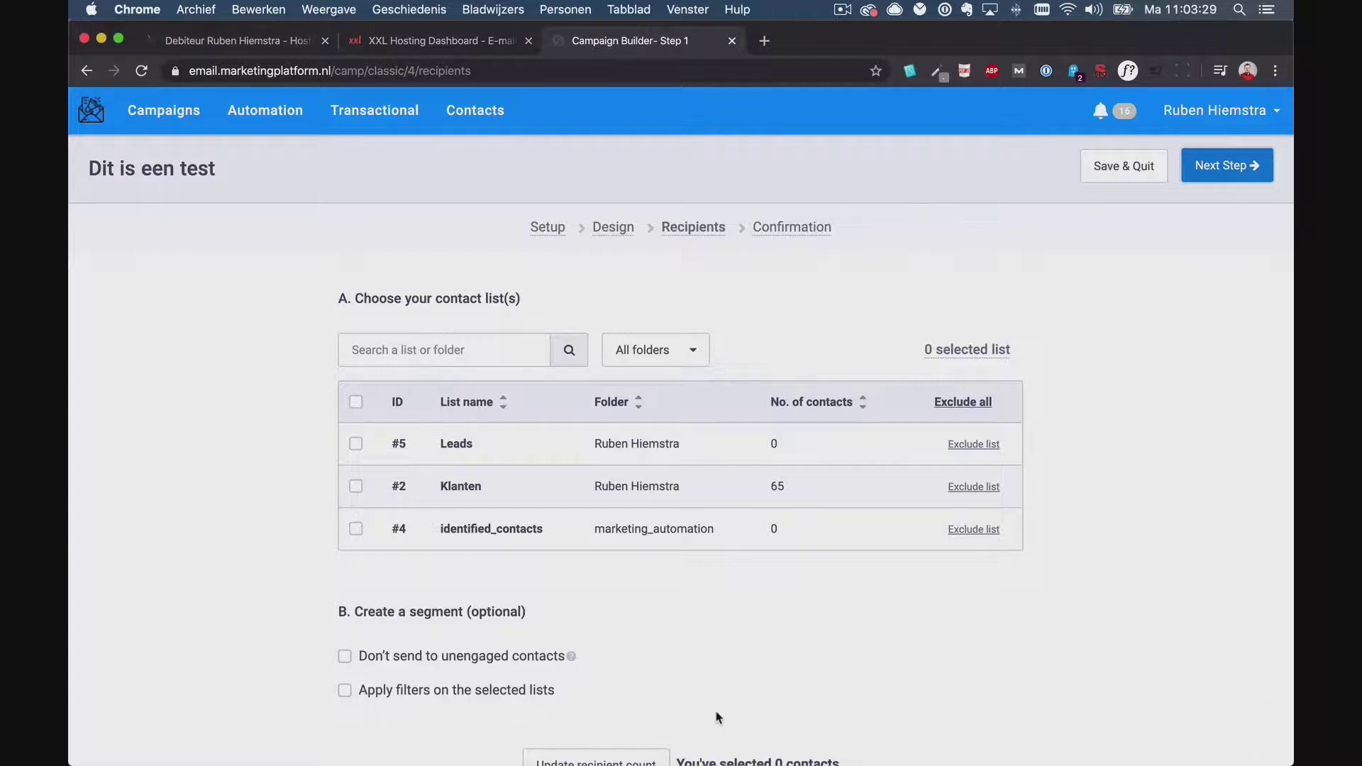
{"action": "left_click", "coordinate": [356, 487]}
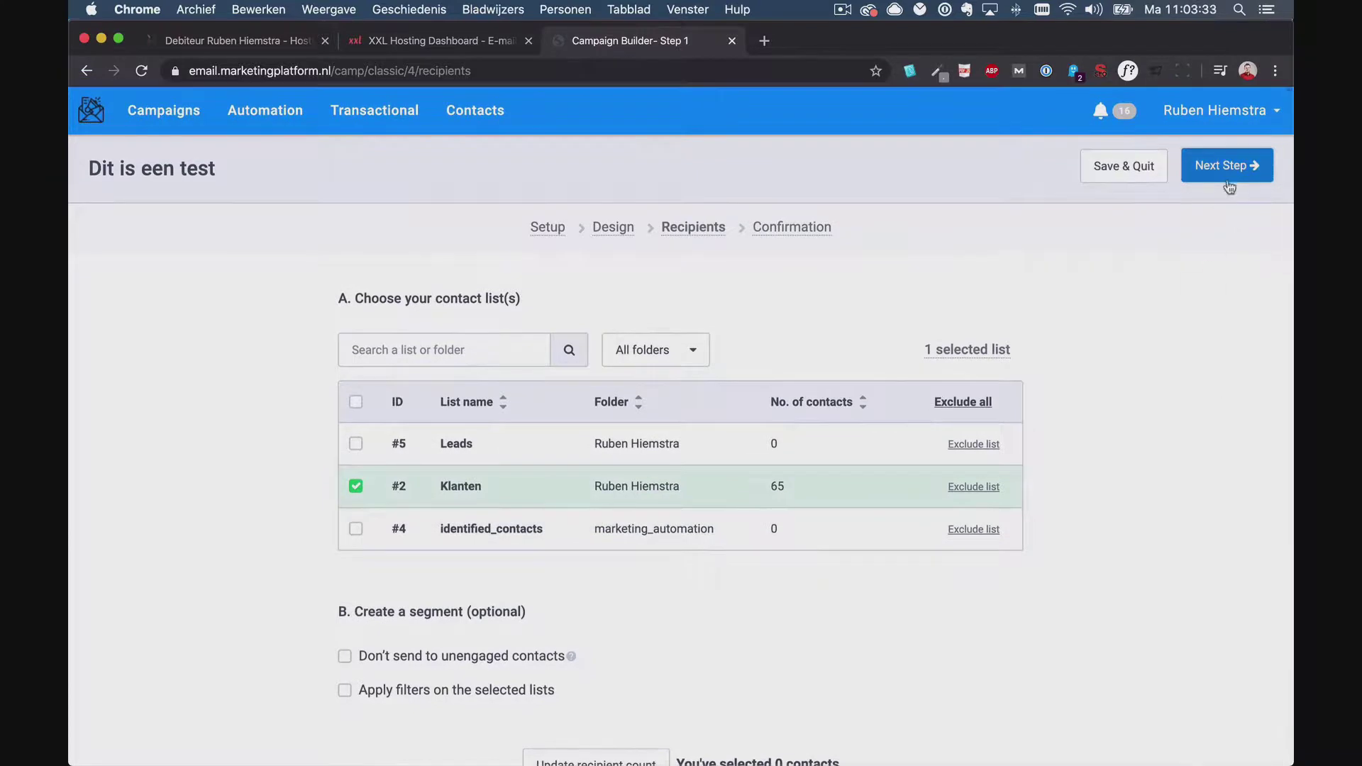
{"action": "left_click", "coordinate": [1229, 187]}
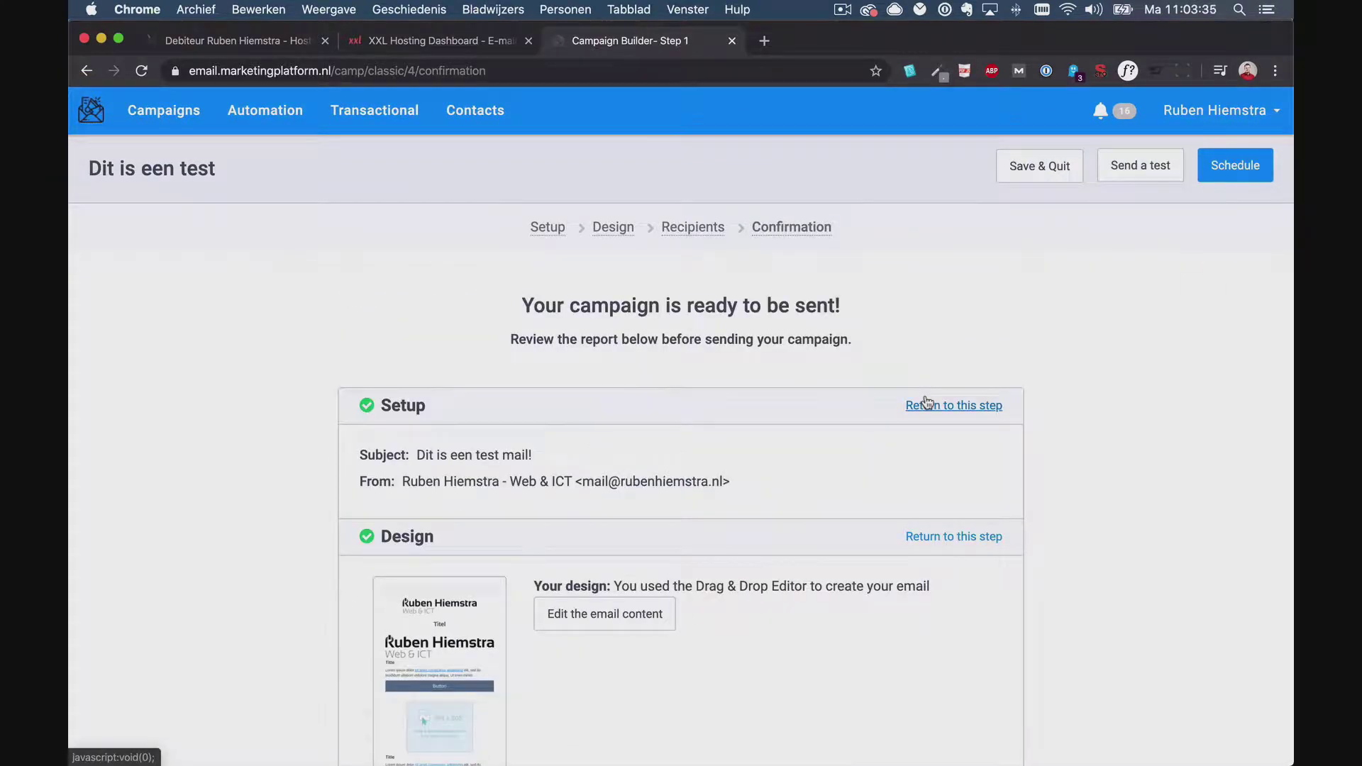
Review the campaign's confirmation report: the subject and sender, the full design preview, and the recipients with their mailing list.
{"action": "scroll", "coordinate": [785, 444], "scroll_direction": "down", "scroll_amount": 3}
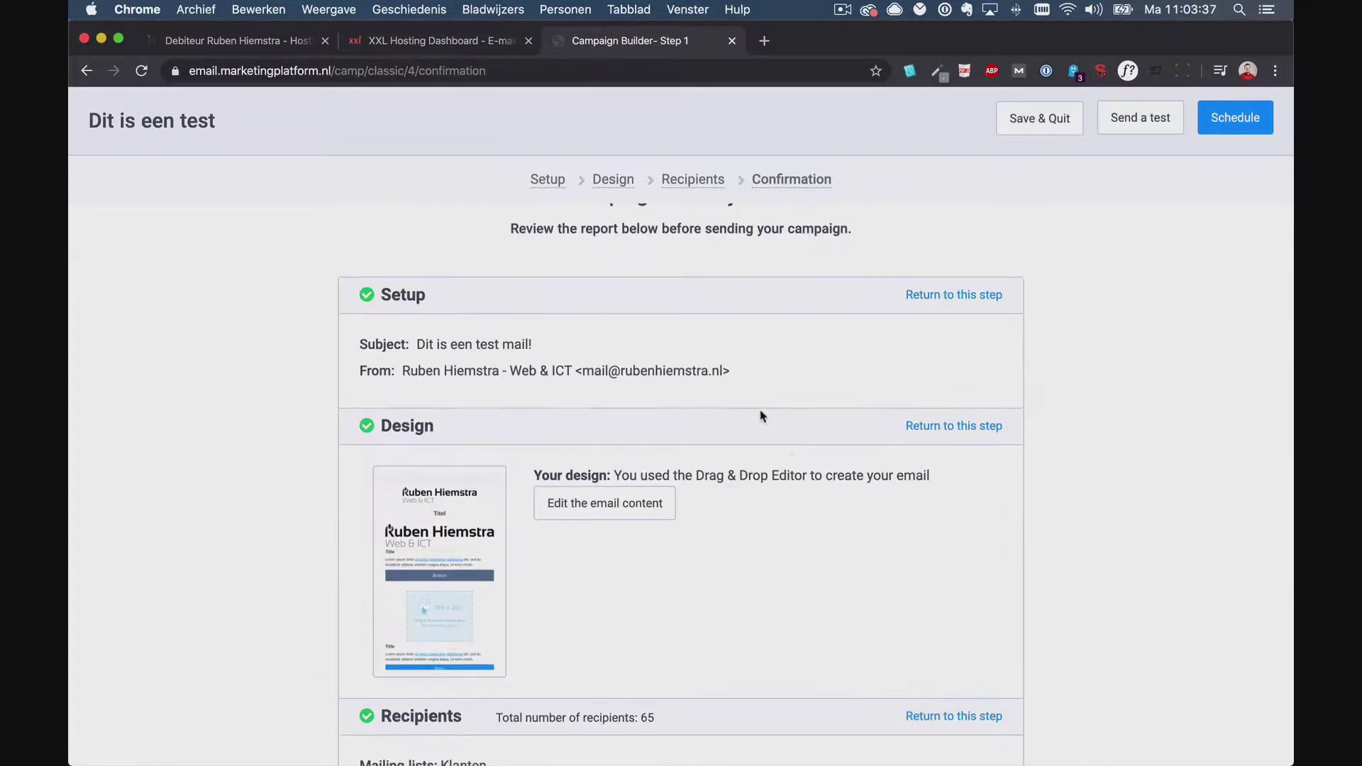
{"action": "left_click_drag", "start_coordinate": [823, 380], "coordinate": [615, 364]}
{"action": "left_click", "coordinate": [411, 391]}
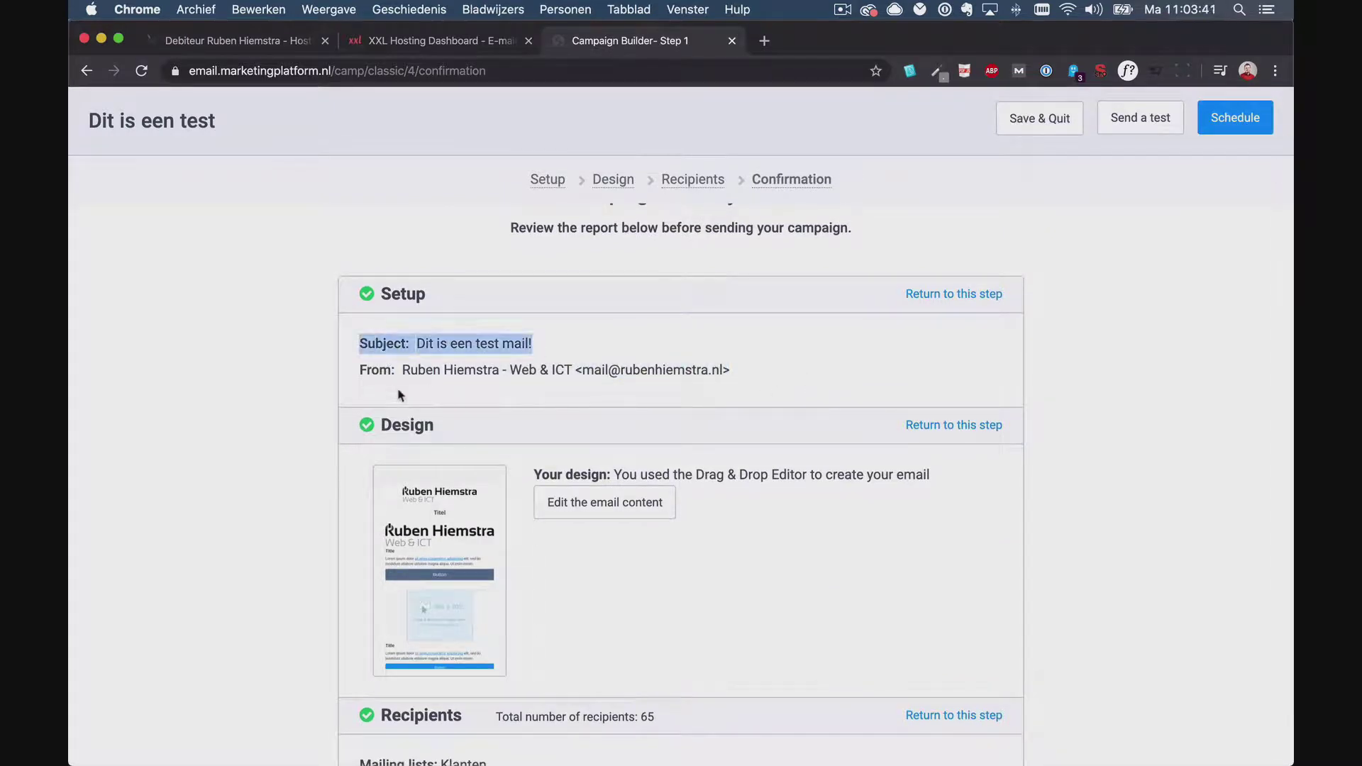
{"action": "scroll", "coordinate": [549, 436], "scroll_direction": "down", "scroll_amount": 3}
{"action": "left_click", "coordinate": [440, 459]}
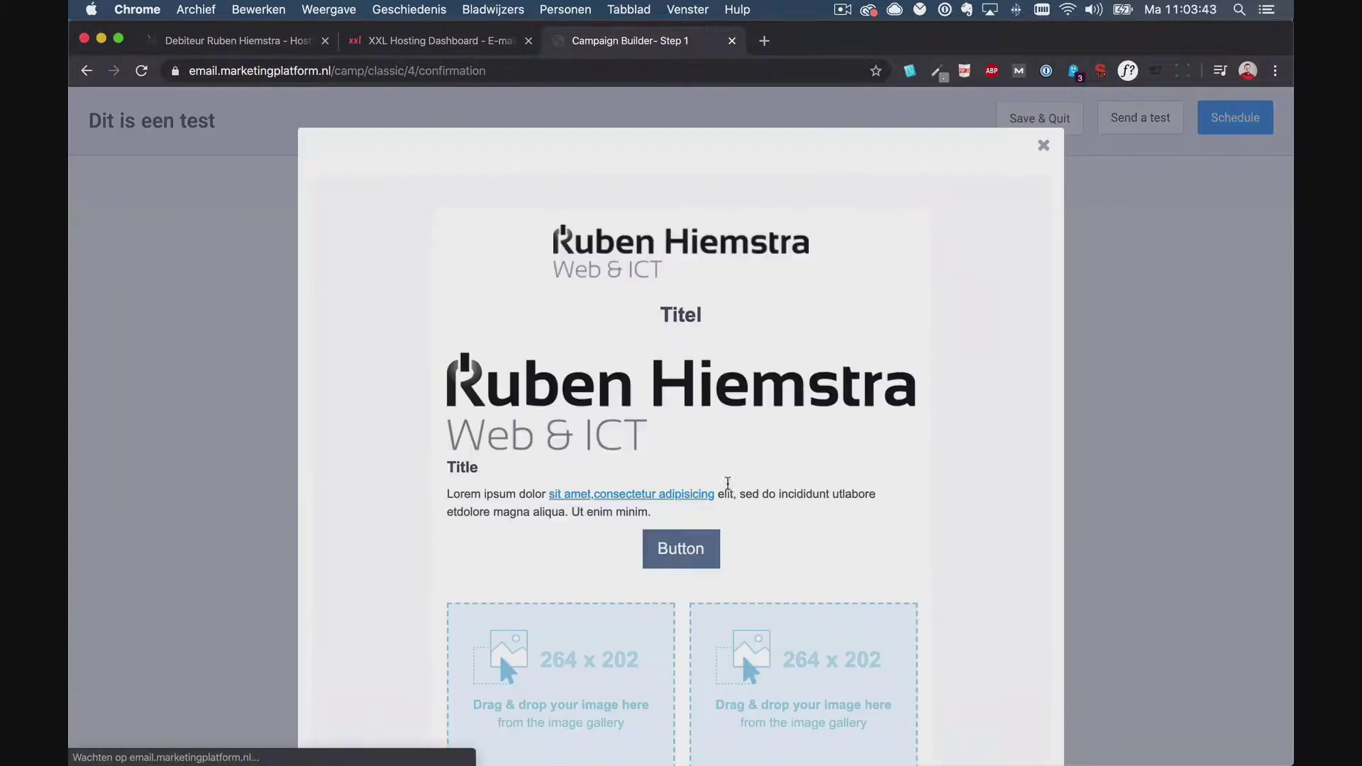
{"action": "key", "text": "Escape"}
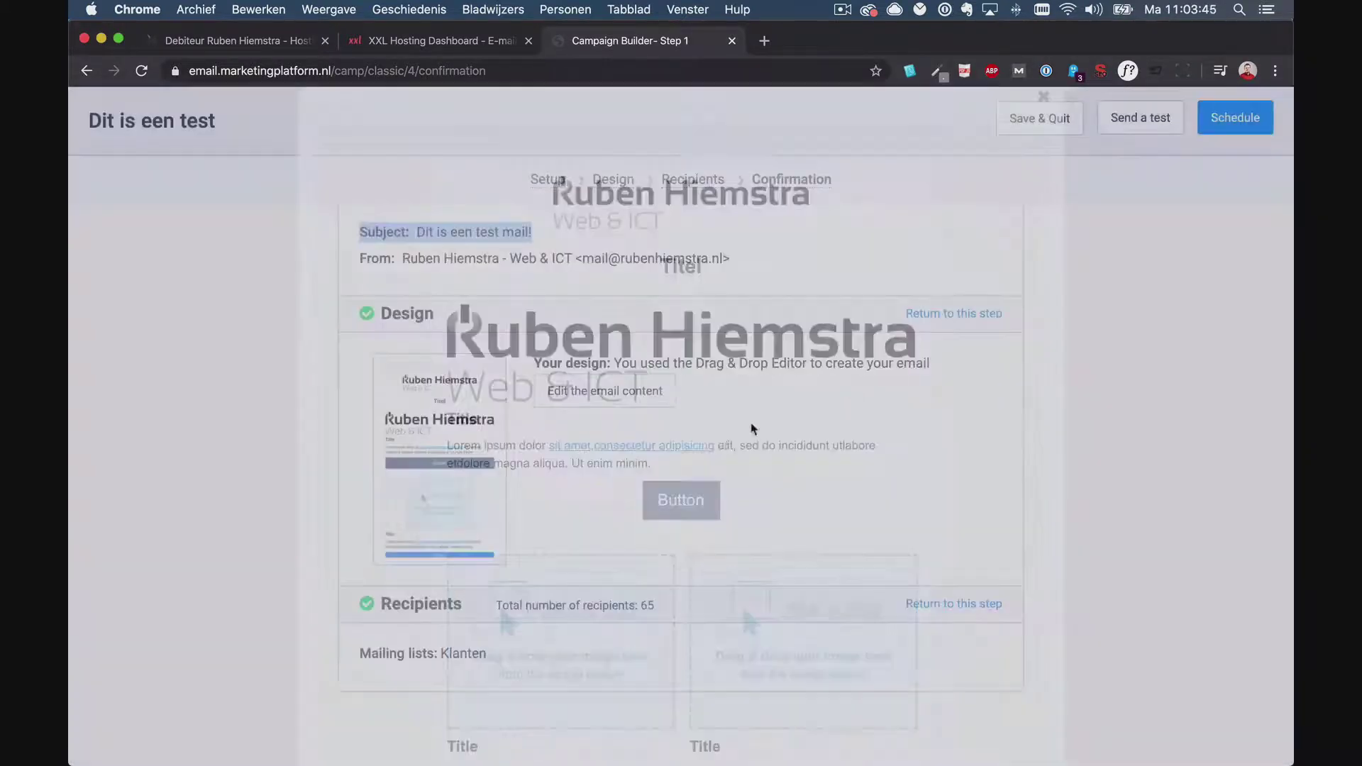
{"action": "scroll", "coordinate": [641, 508], "scroll_direction": "up", "scroll_amount": 1}
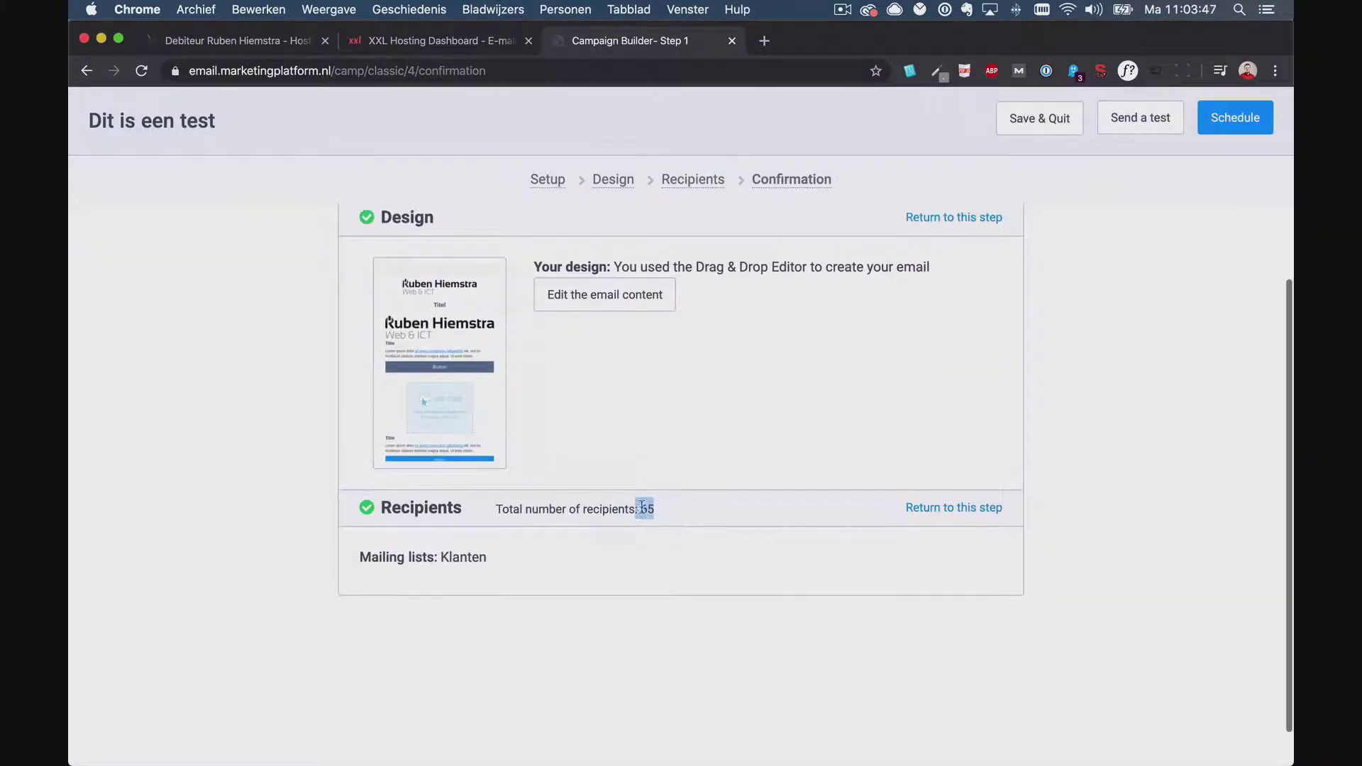
{"action": "scroll", "coordinate": [858, 437], "scroll_direction": "up", "scroll_amount": 4}
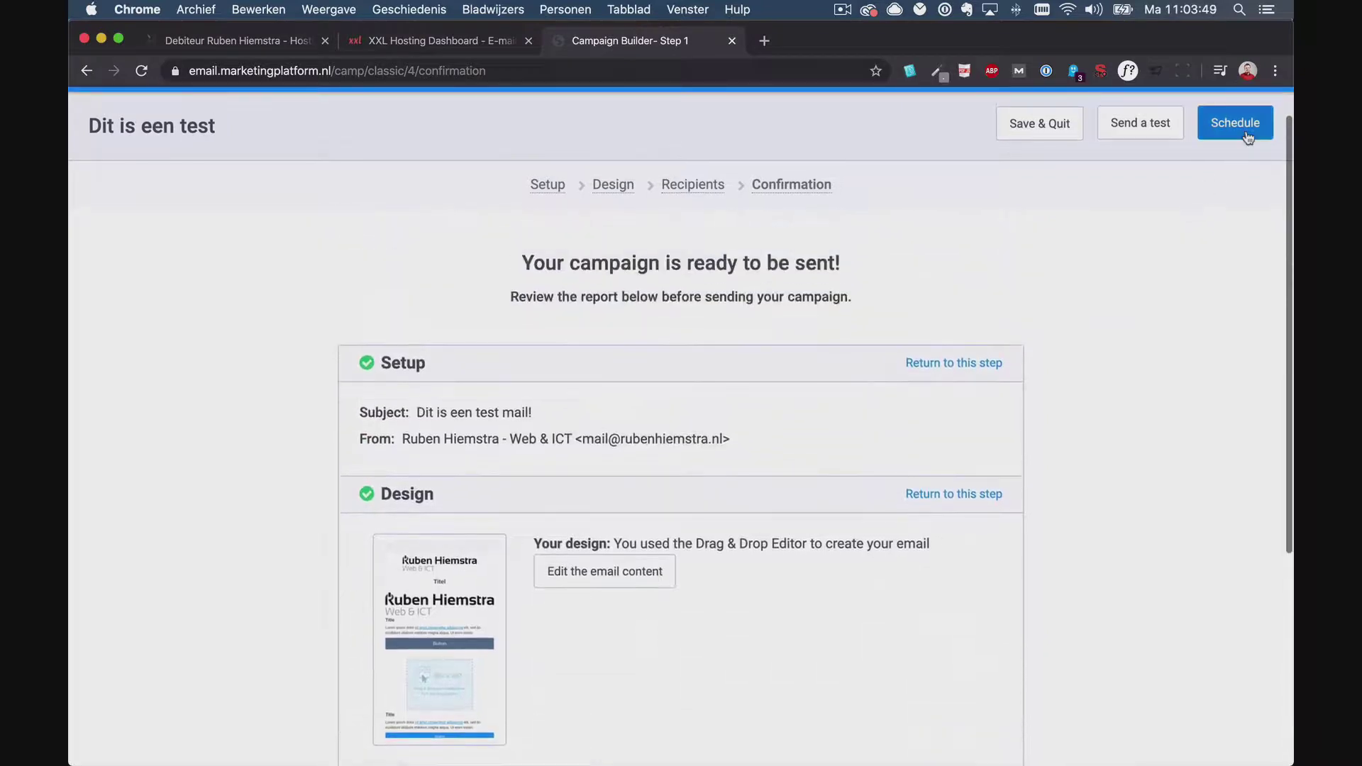
Try the campaign's scheduling options: sending now, a specific time of Tuesday 07-04-2020 at 19:30, and sending at the best time.
{"action": "left_click", "coordinate": [1235, 118]}
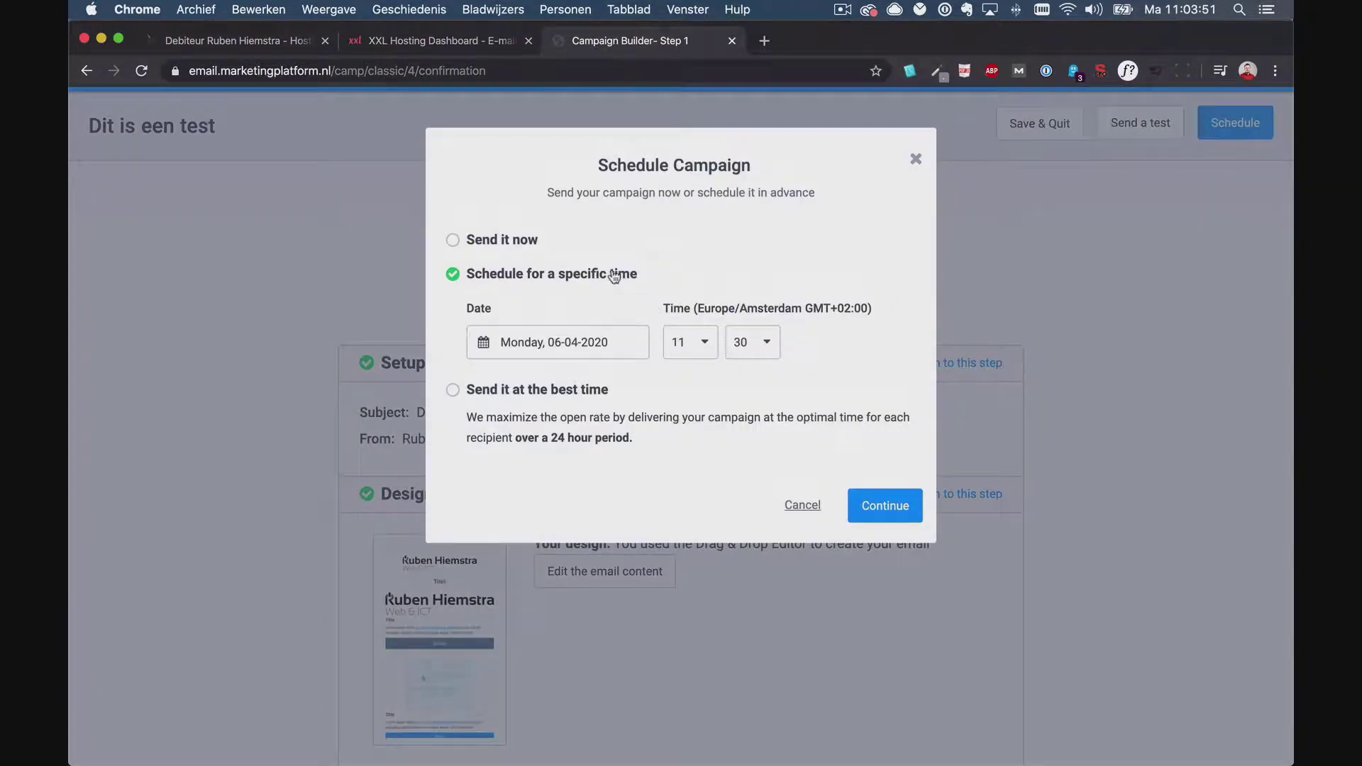
{"action": "left_click", "coordinate": [517, 251]}
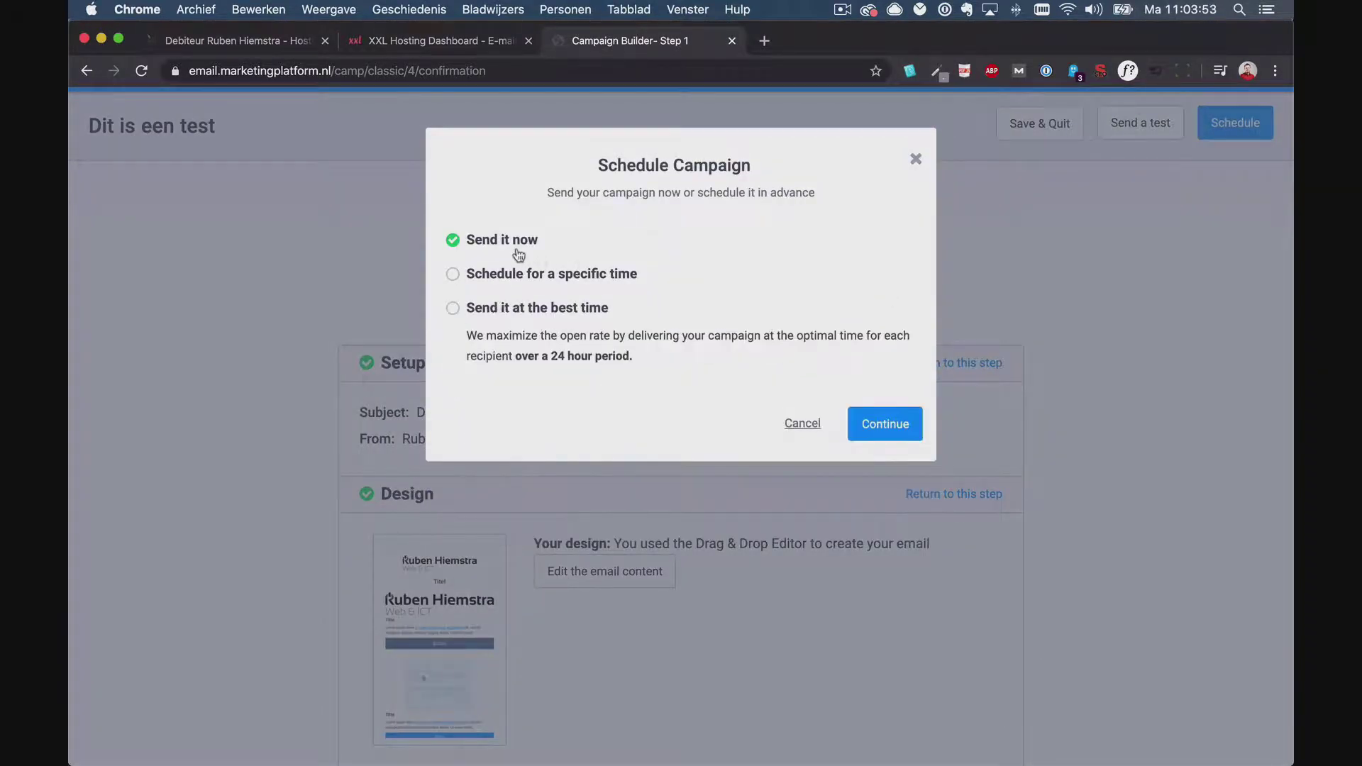
{"action": "left_click", "coordinate": [633, 280]}
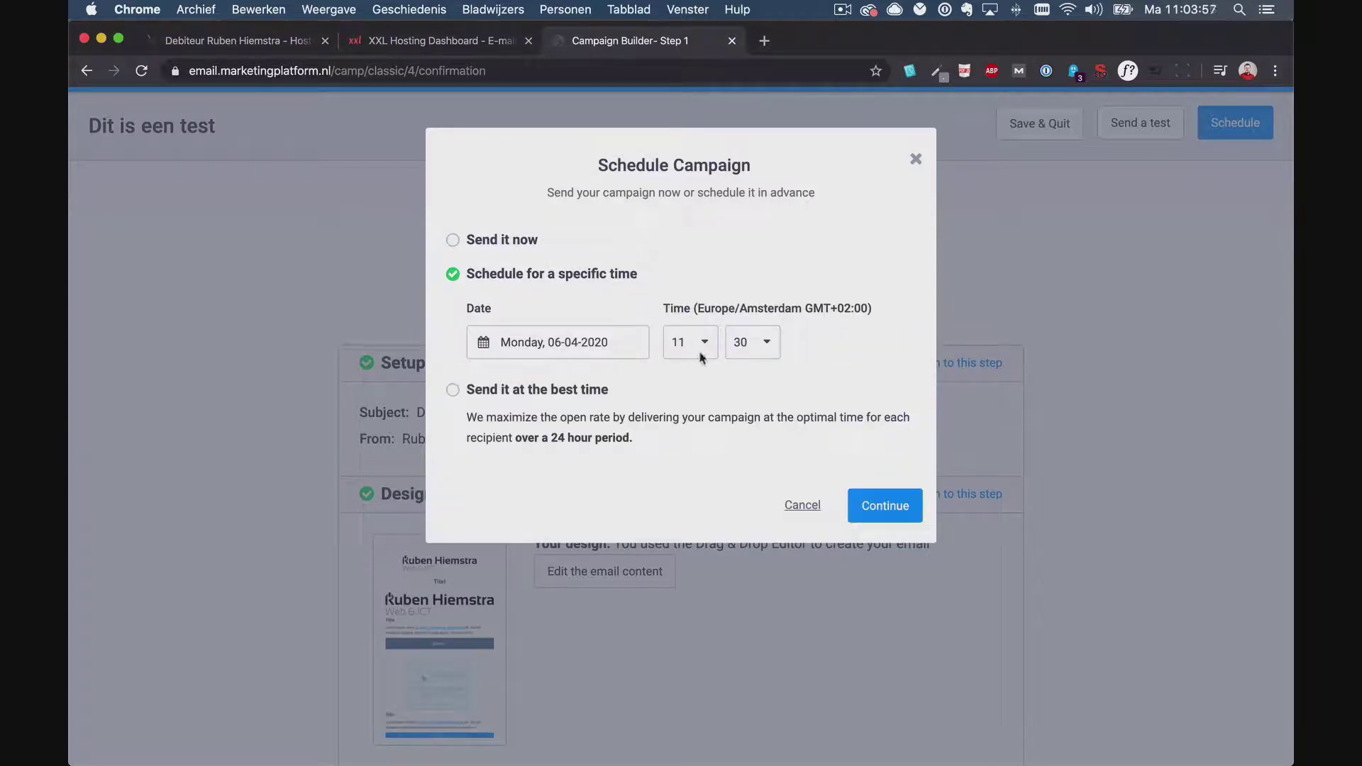
{"action": "left_click", "coordinate": [700, 357]}
{"action": "left_click", "coordinate": [695, 471]}
{"action": "left_click", "coordinate": [748, 354]}
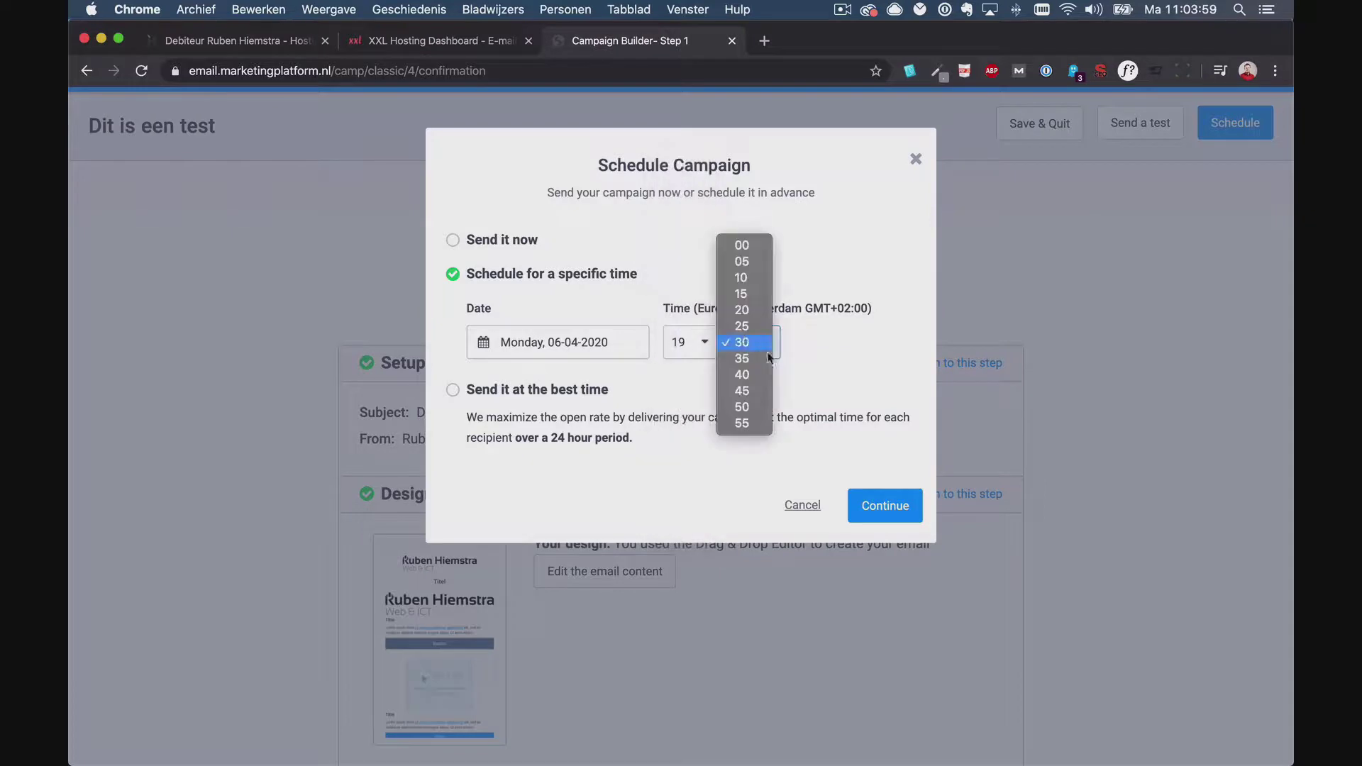
{"action": "left_click", "coordinate": [760, 343]}
{"action": "left_click", "coordinate": [566, 346]}
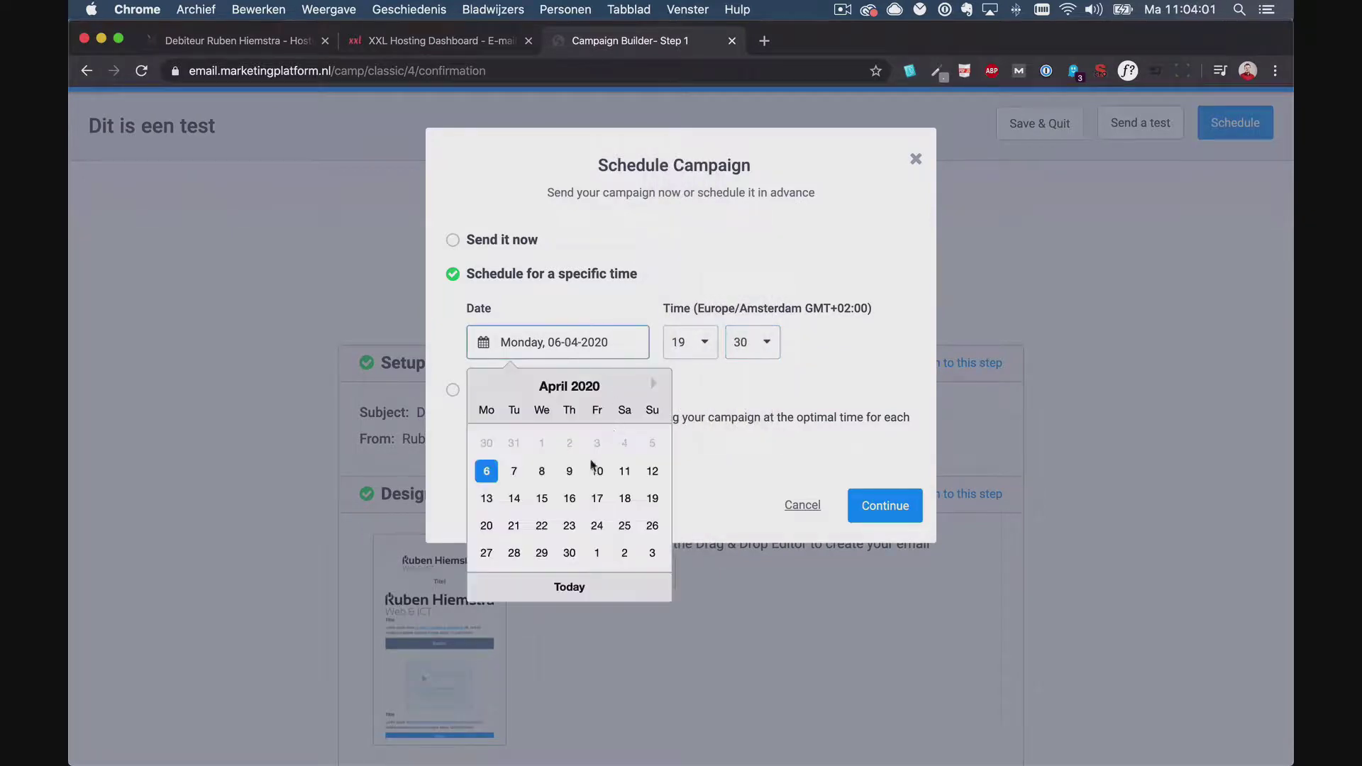
{"action": "left_click", "coordinate": [514, 471]}
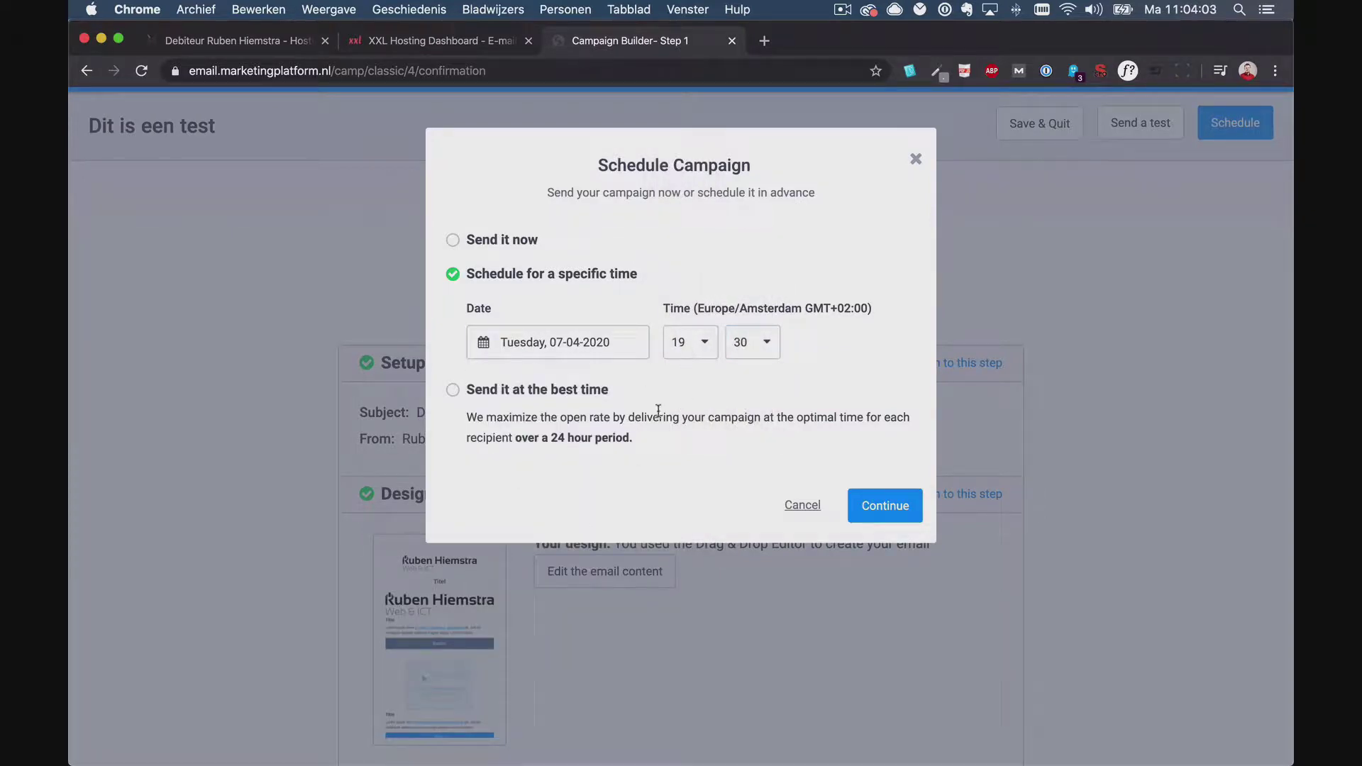
{"action": "left_click", "coordinate": [571, 392]}
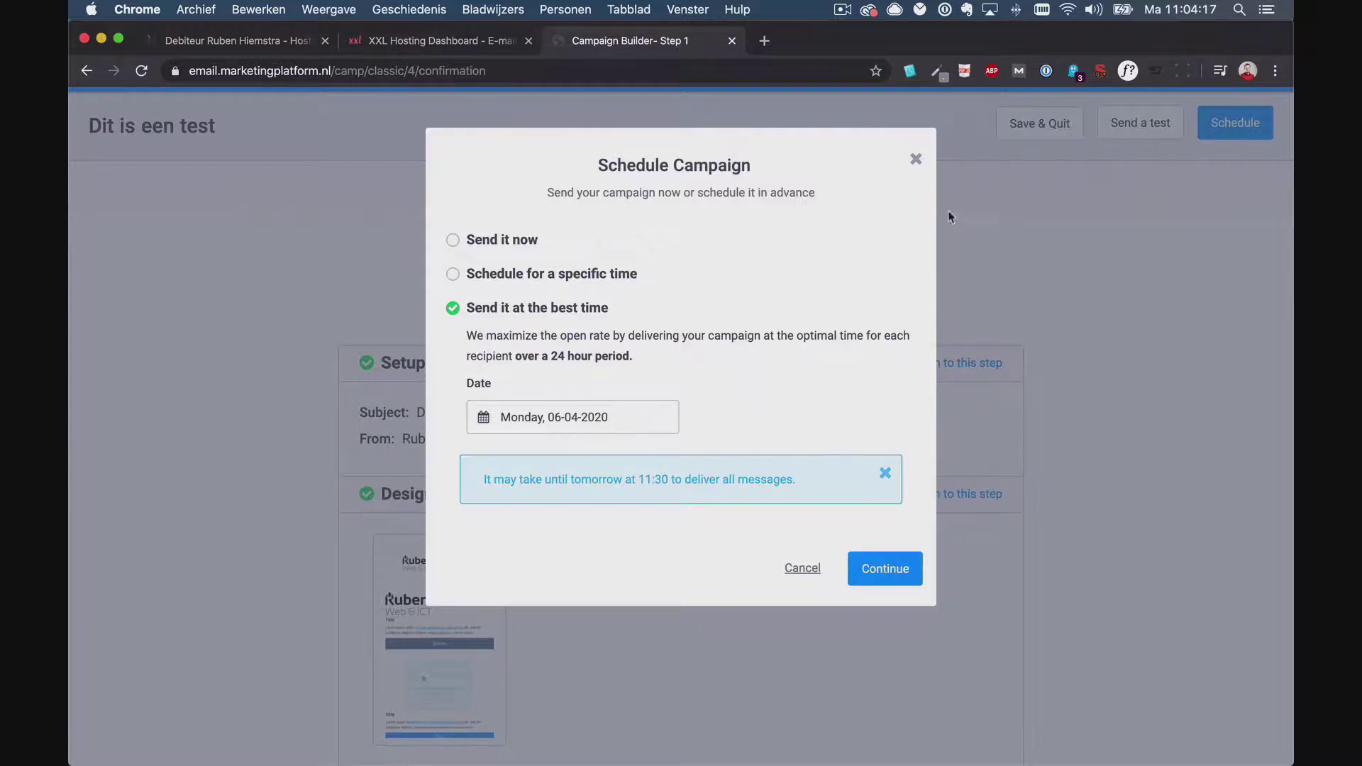
Save and quit the campaign without scheduling it, and look over the workflow types available for automation.
{"action": "left_click", "coordinate": [1039, 123]}
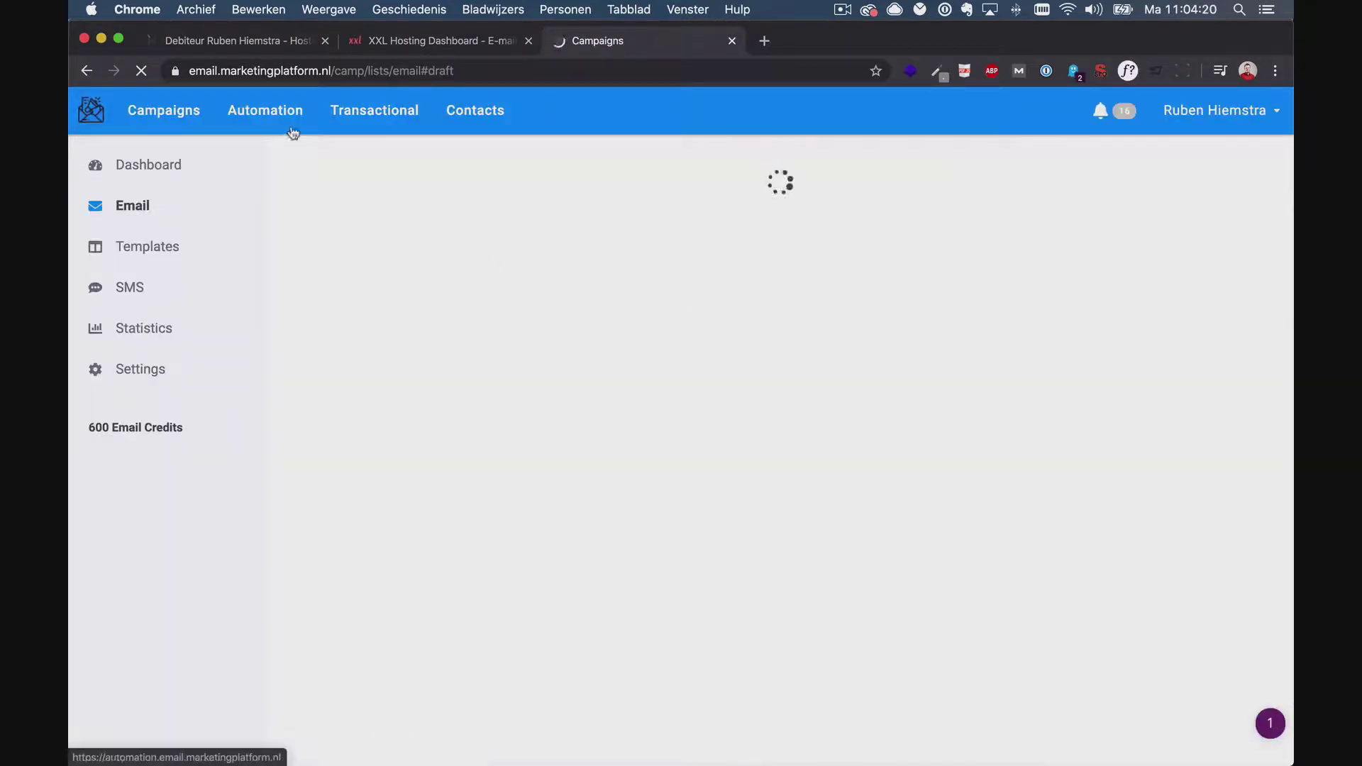
{"action": "left_click", "coordinate": [288, 120]}
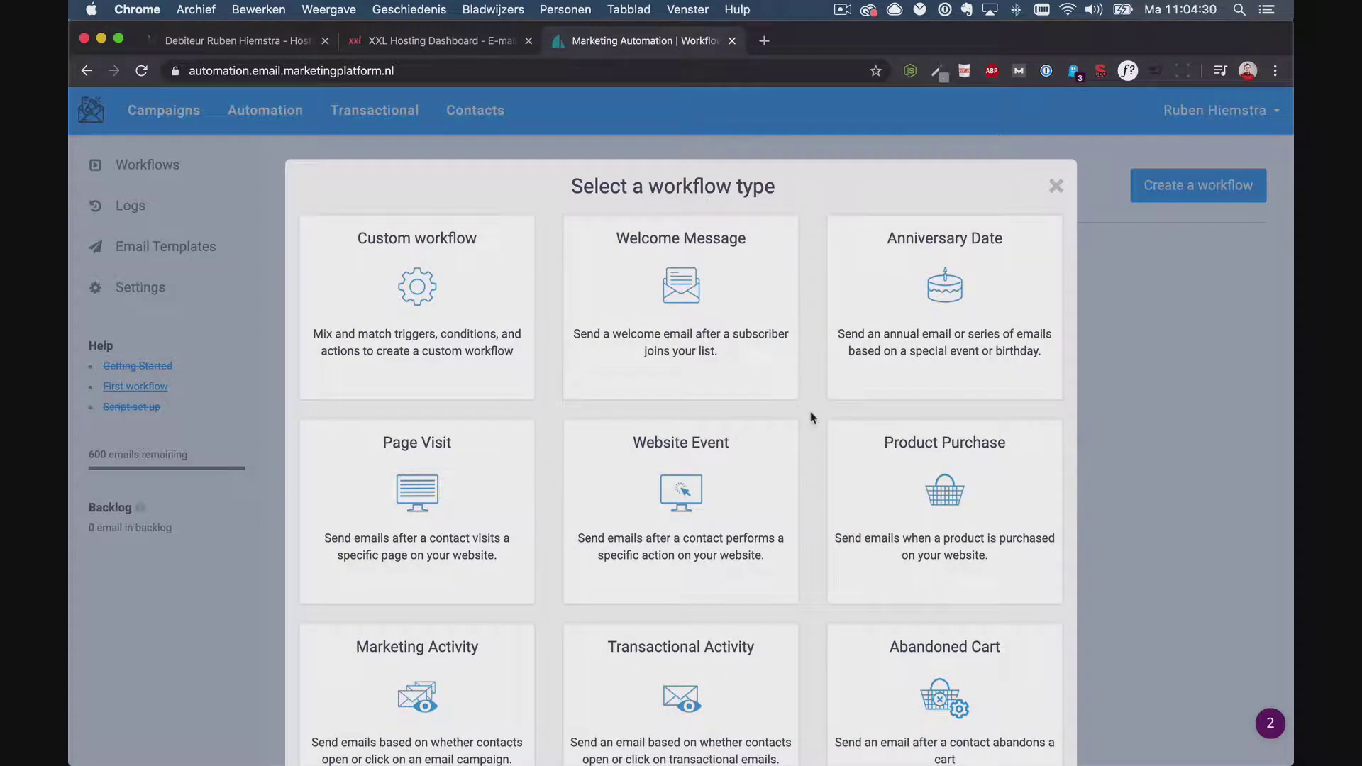
{"action": "scroll", "coordinate": [813, 418], "scroll_direction": "down", "scroll_amount": 2}
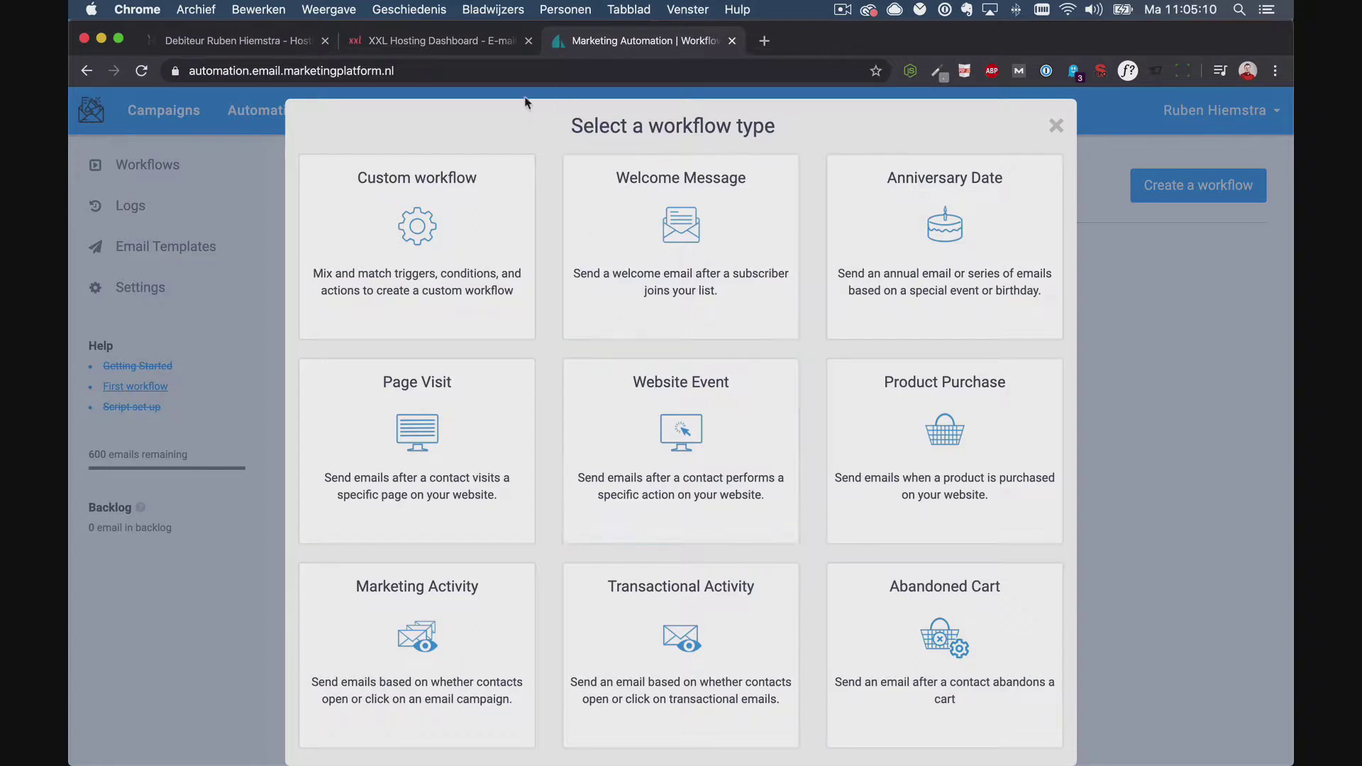
Open the help site xxlhosting.help.
{"action": "left_click", "coordinate": [537, 71]}
{"action": "type", "text": "xx"}
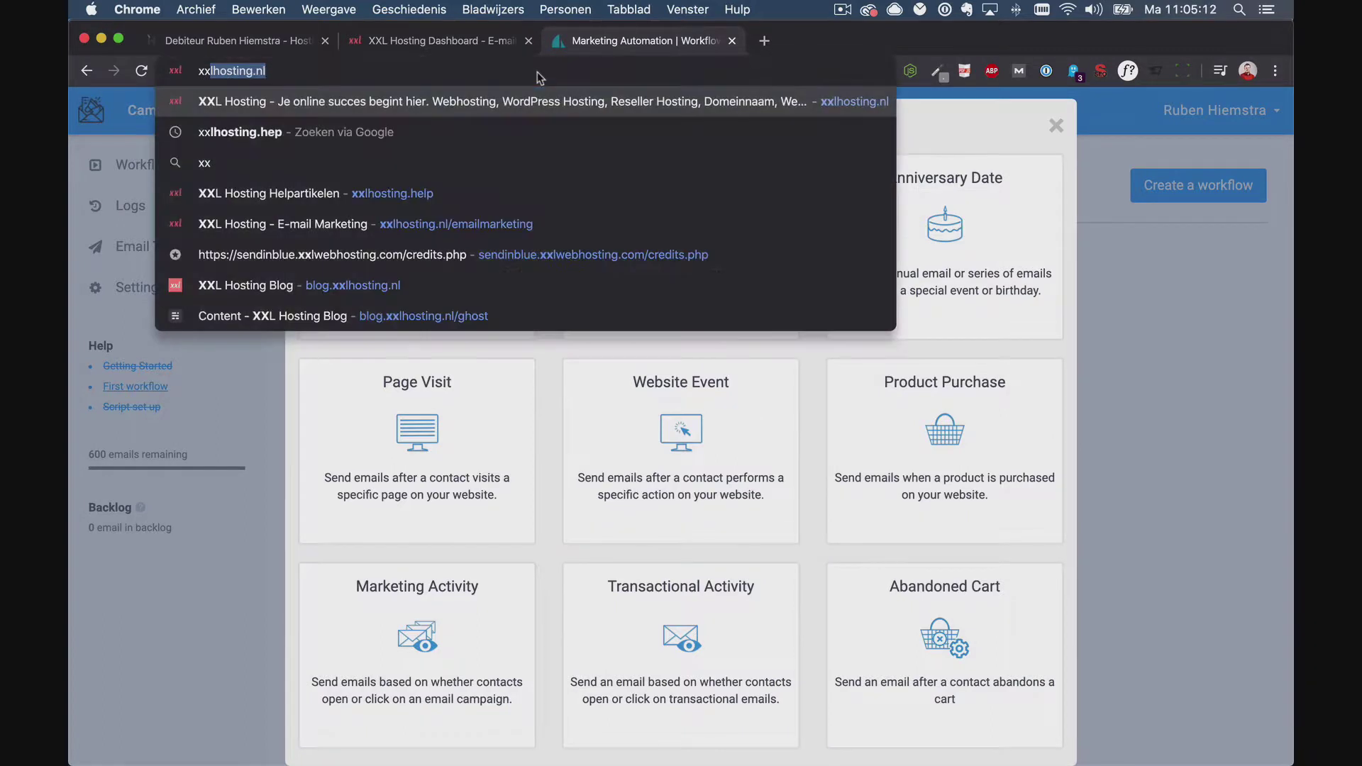
{"action": "type", "text": "lhosting.help"}
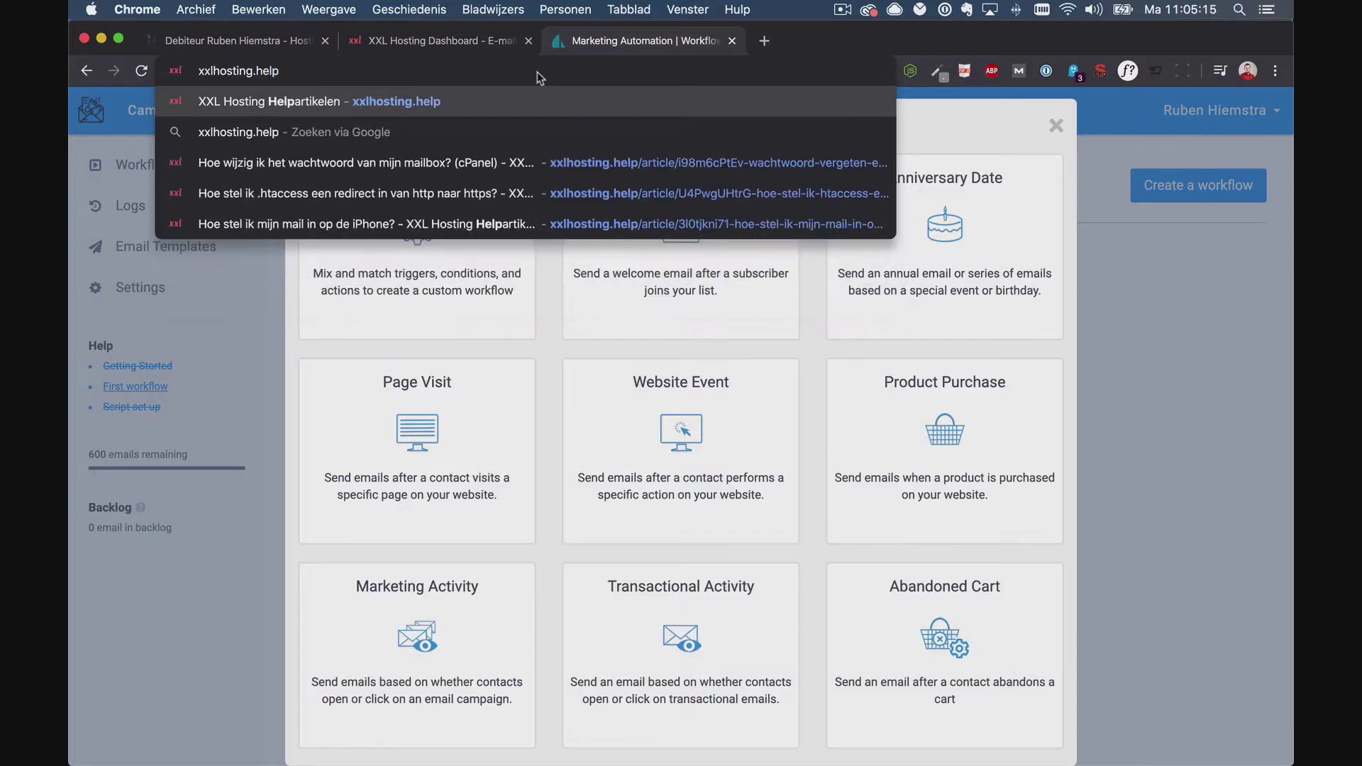
{"action": "key", "text": "Return"}
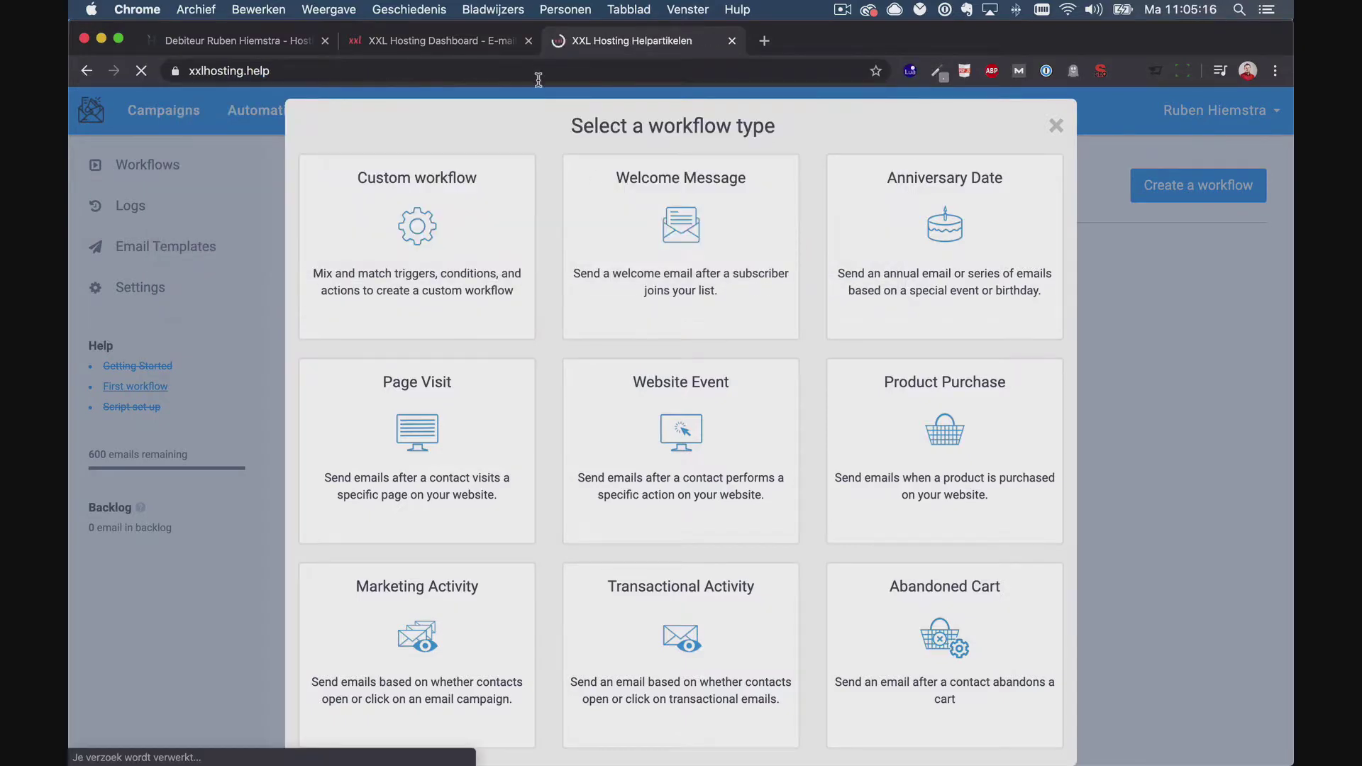
Open the "Email marketing" help category and look through its articles.
{"action": "scroll", "coordinate": [771, 408], "scroll_direction": "down", "scroll_amount": 3}
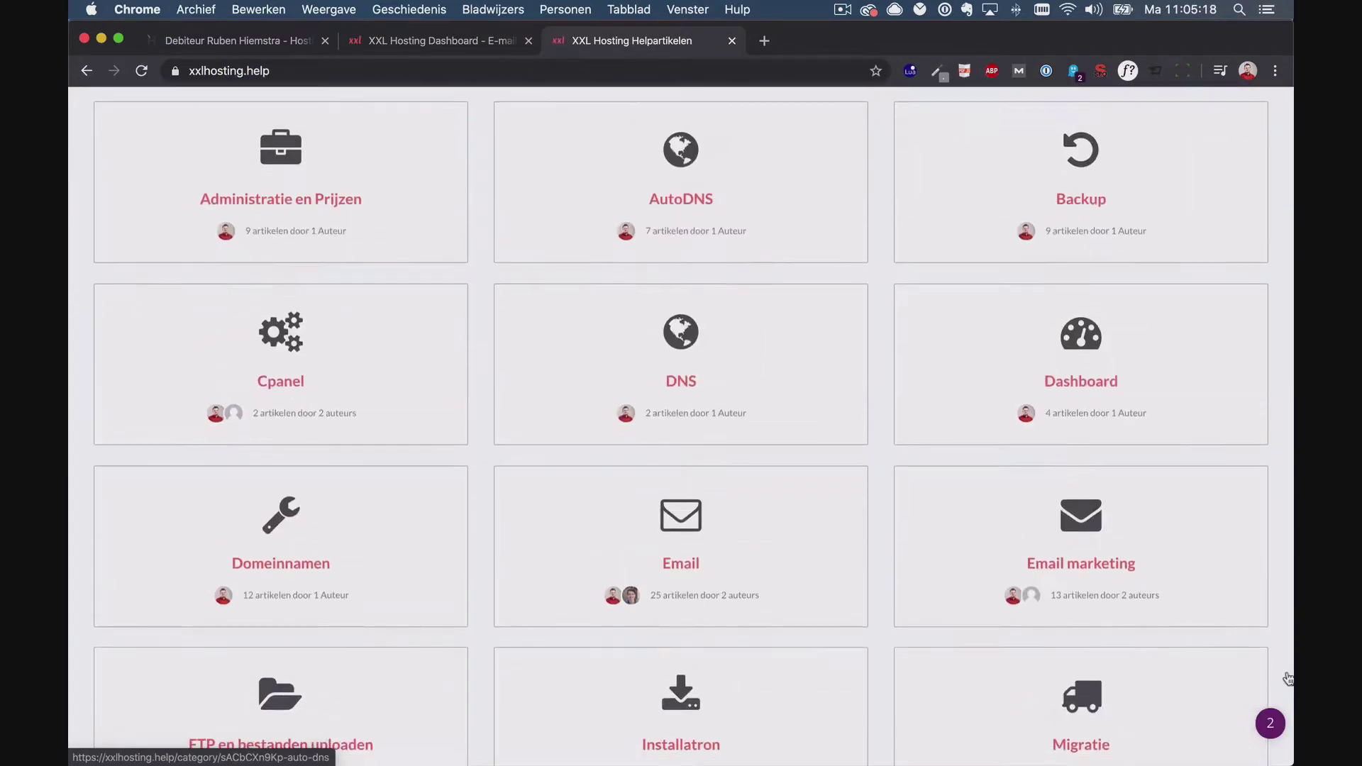
{"action": "left_click", "coordinate": [1096, 586]}
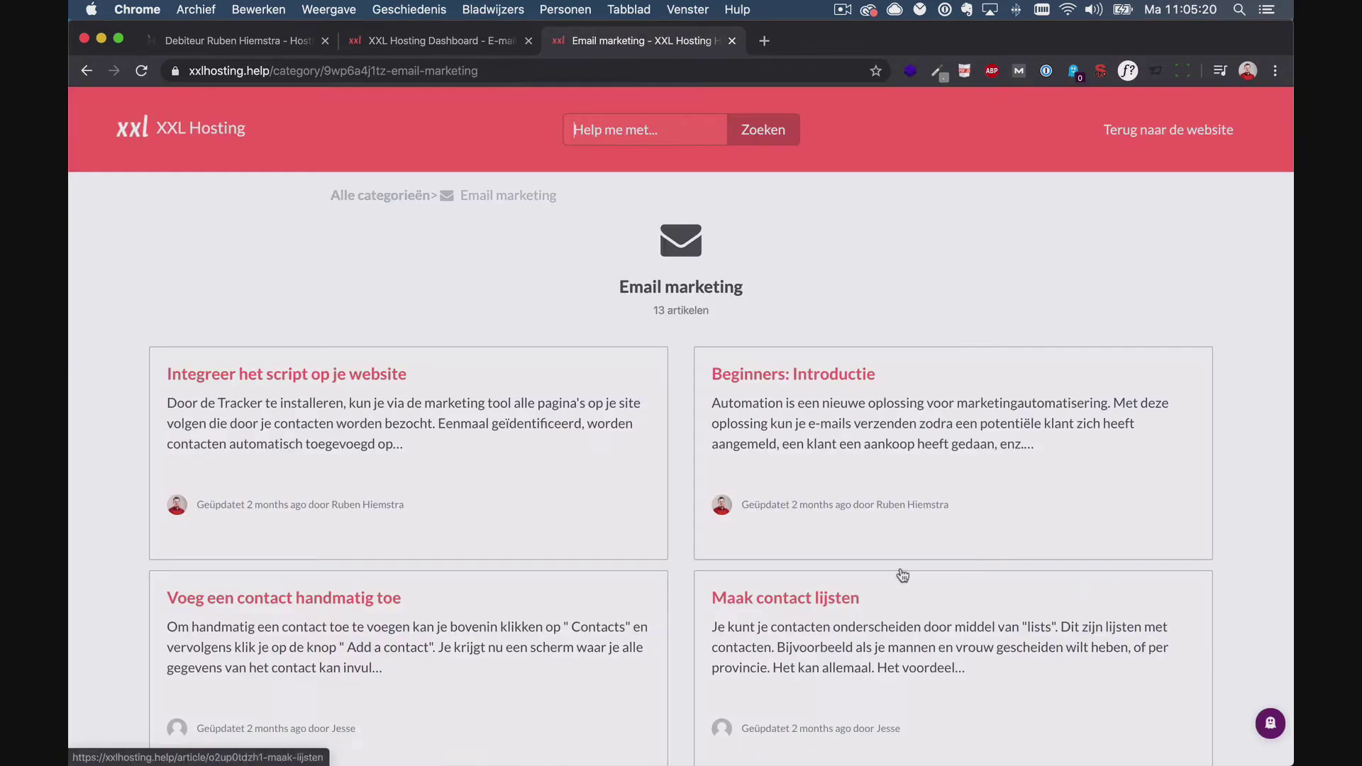
{"action": "scroll", "coordinate": [900, 572], "scroll_direction": "down", "scroll_amount": 6}
{"action": "scroll", "coordinate": [903, 575], "scroll_direction": "down", "scroll_amount": 8}
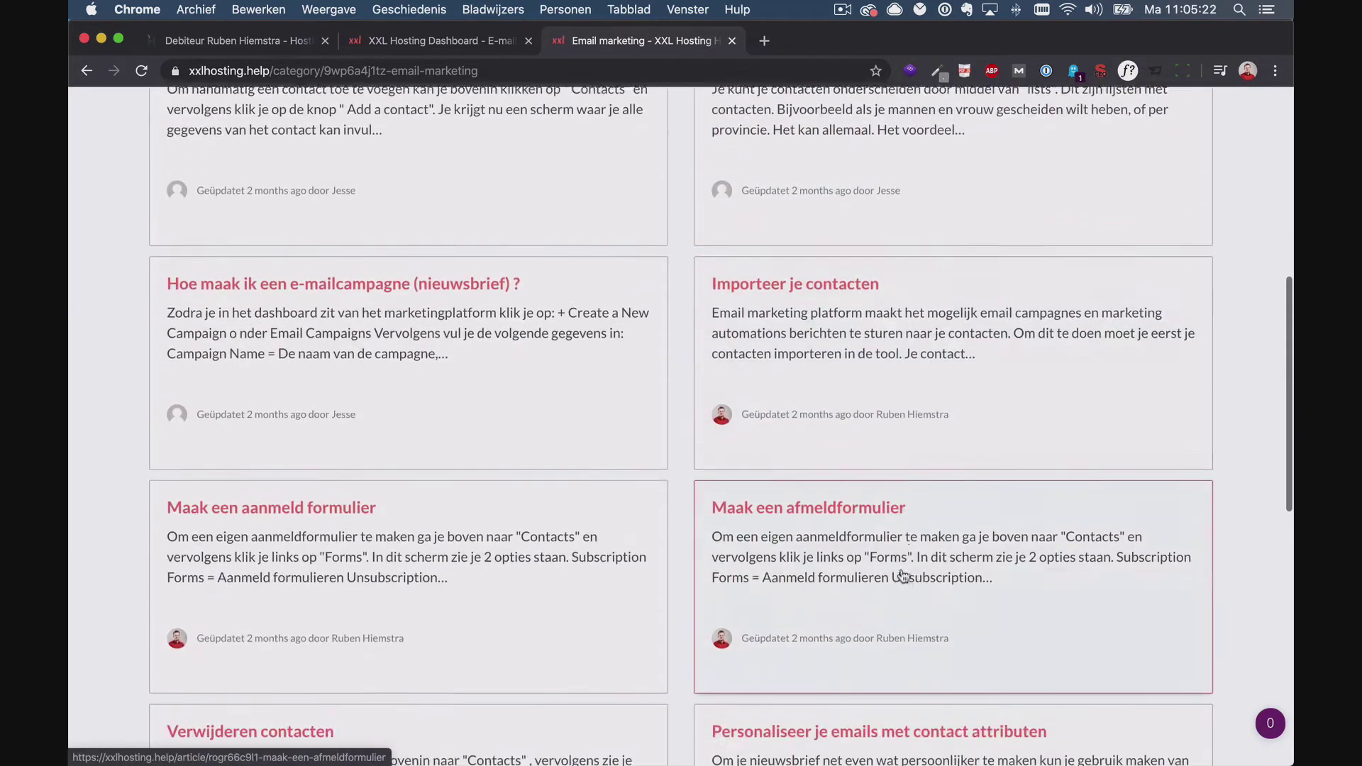
{"action": "scroll", "coordinate": [902, 575], "scroll_direction": "down", "scroll_amount": 3}
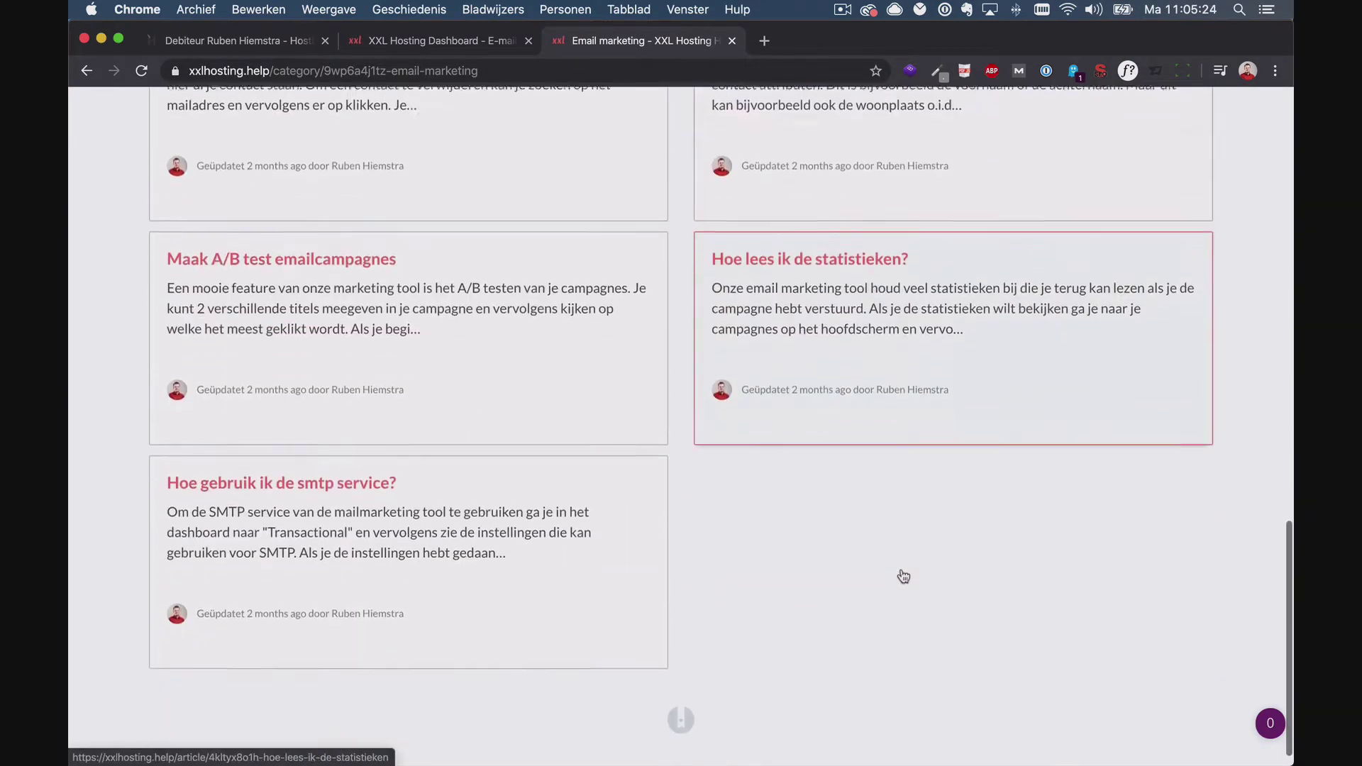
{"action": "scroll", "coordinate": [903, 575], "scroll_direction": "up", "scroll_amount": 14}
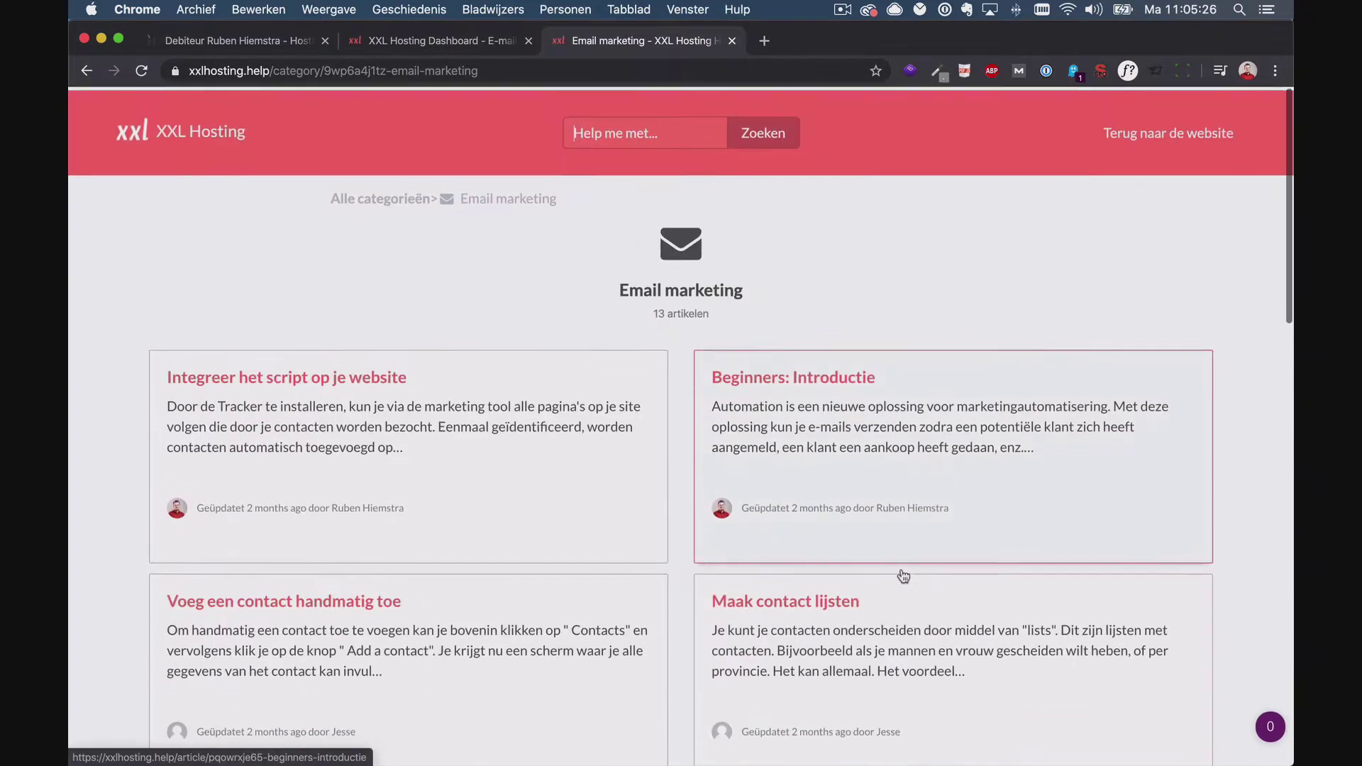